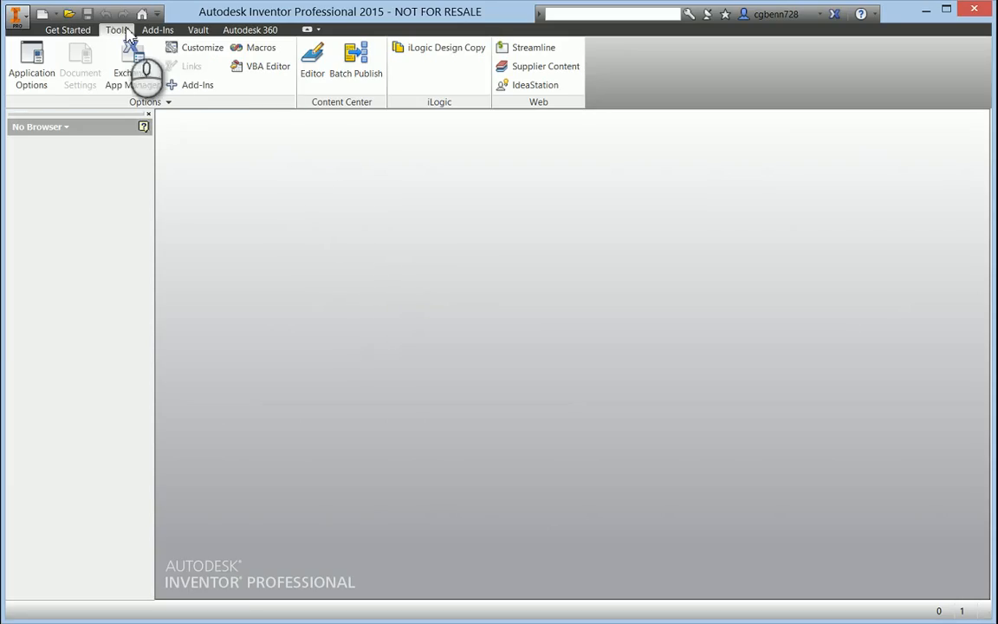
Open the Content Center Editor and look over its View, Edit, Tools and Help commands.
click(314, 76)
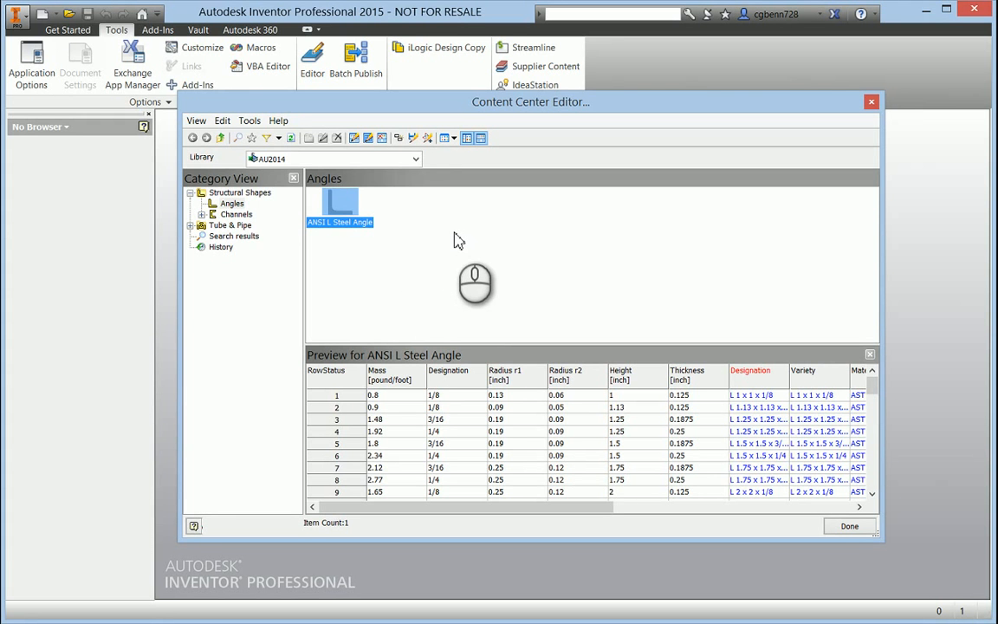
click(198, 122)
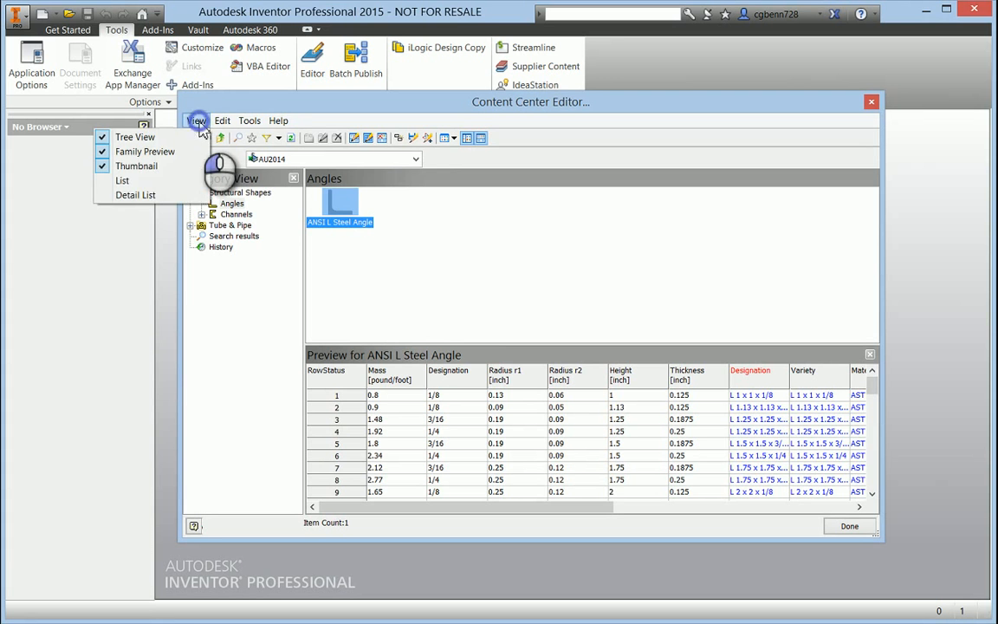
mouse_move(225, 129)
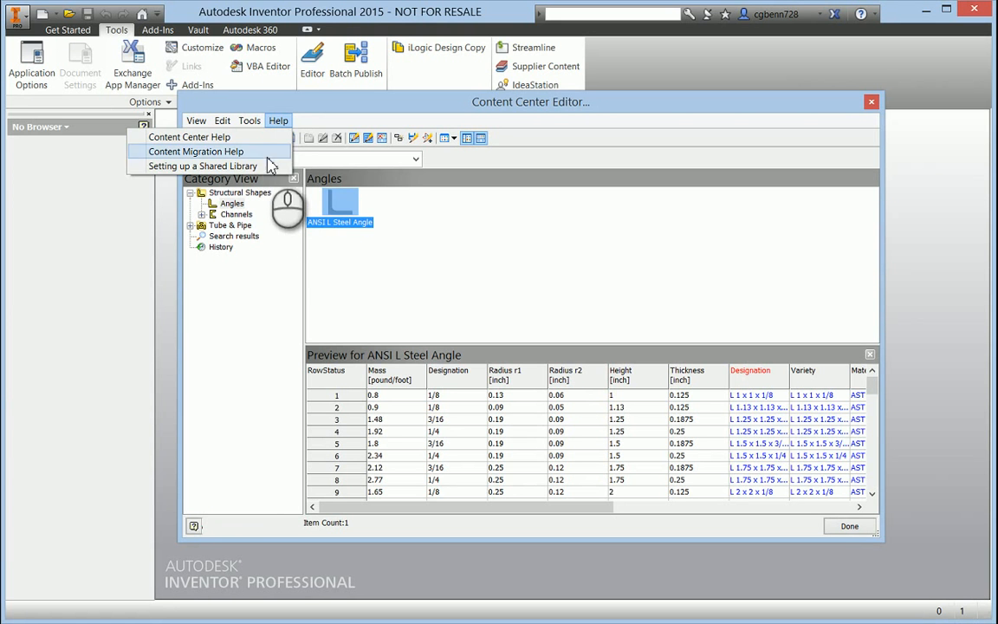
click(274, 283)
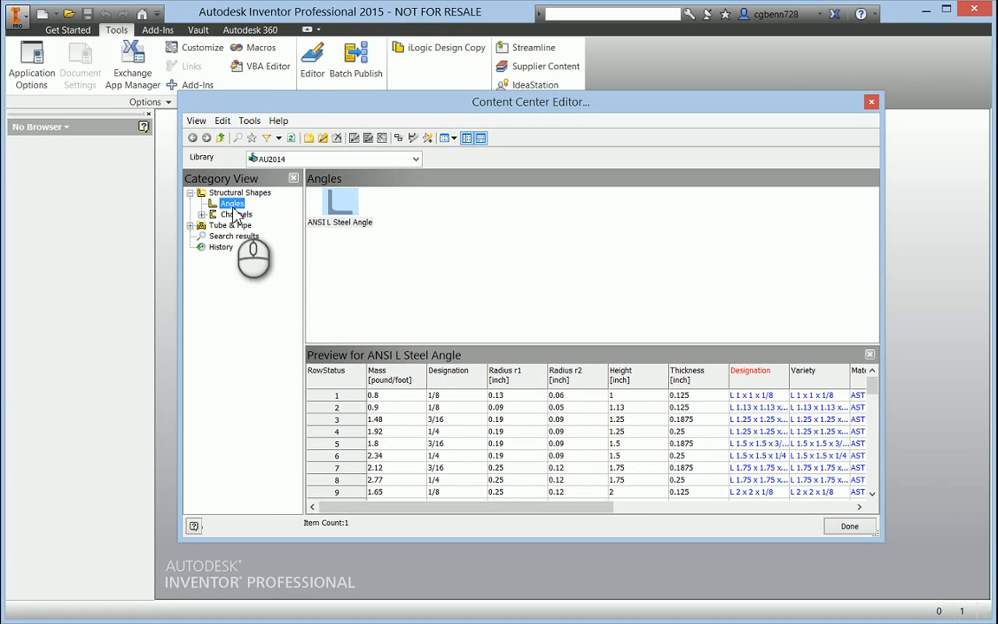
Go up to Structural Shapes, expand Tube & Pipe and its Fittings category, and display the Elbows families.
click(221, 138)
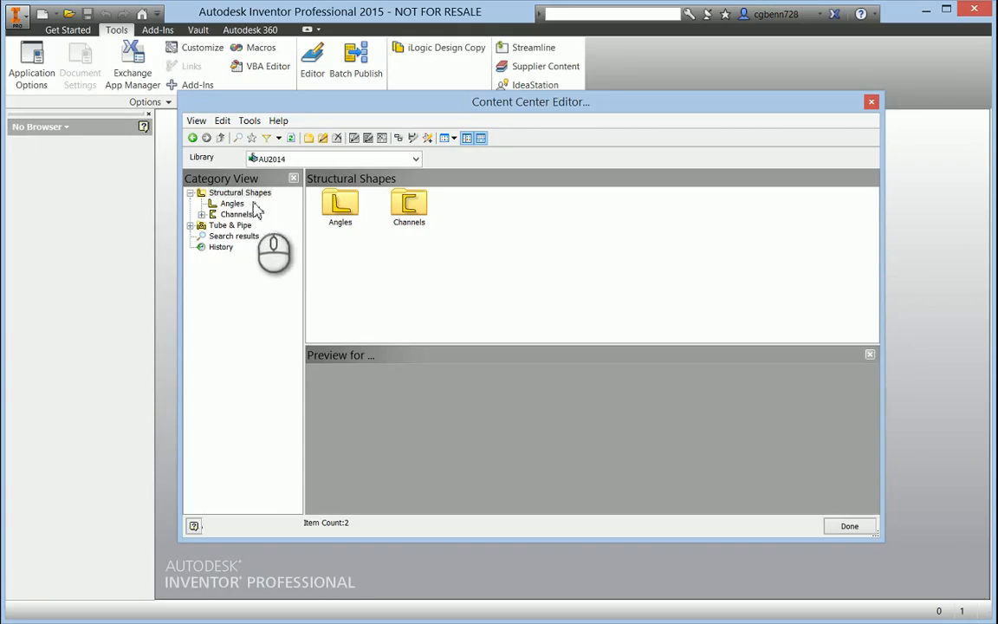
click(196, 217)
click(190, 224)
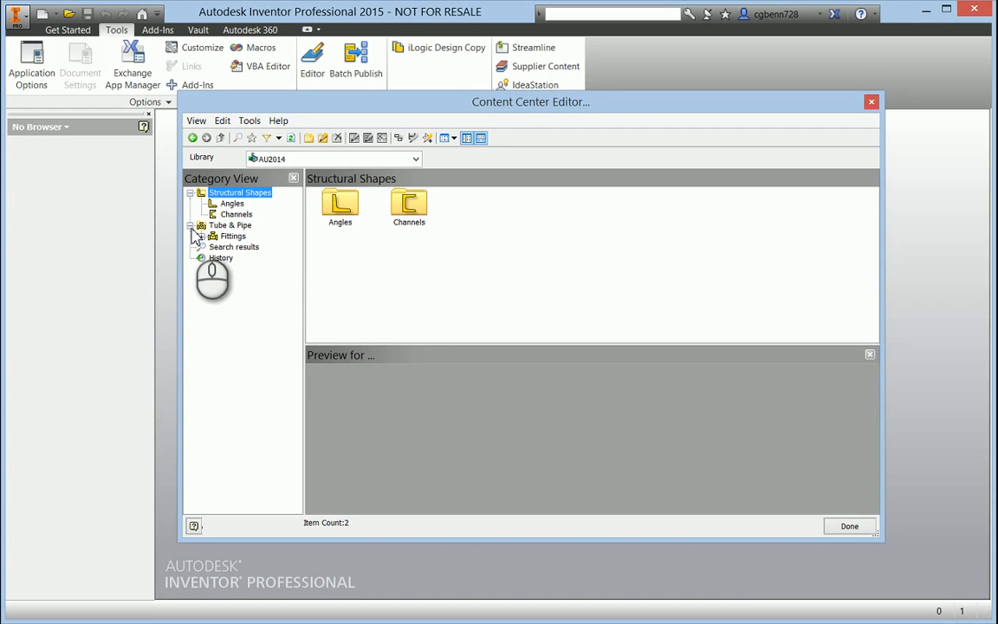
click(189, 225)
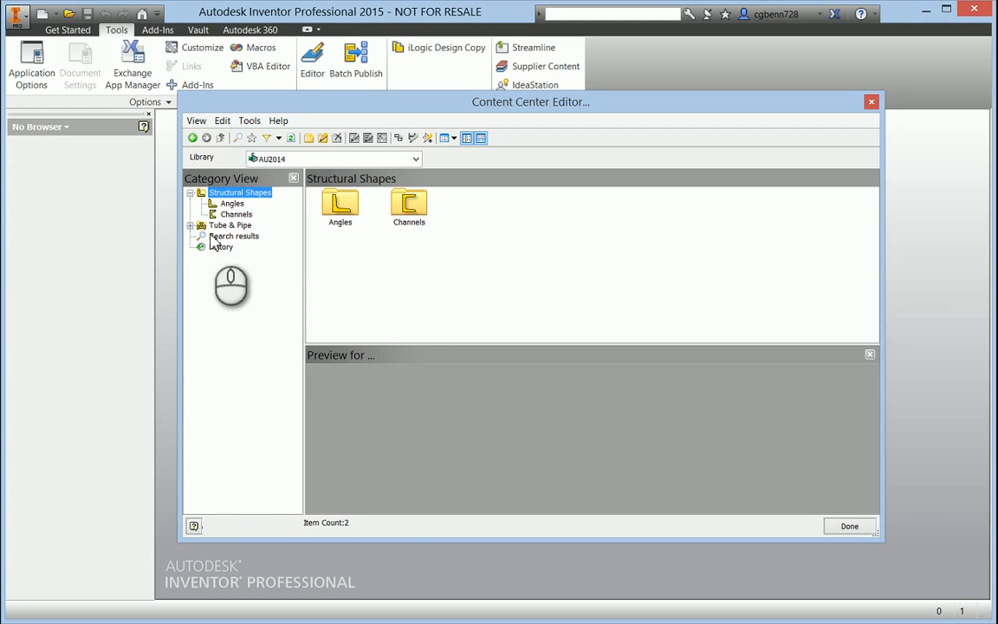
click(190, 225)
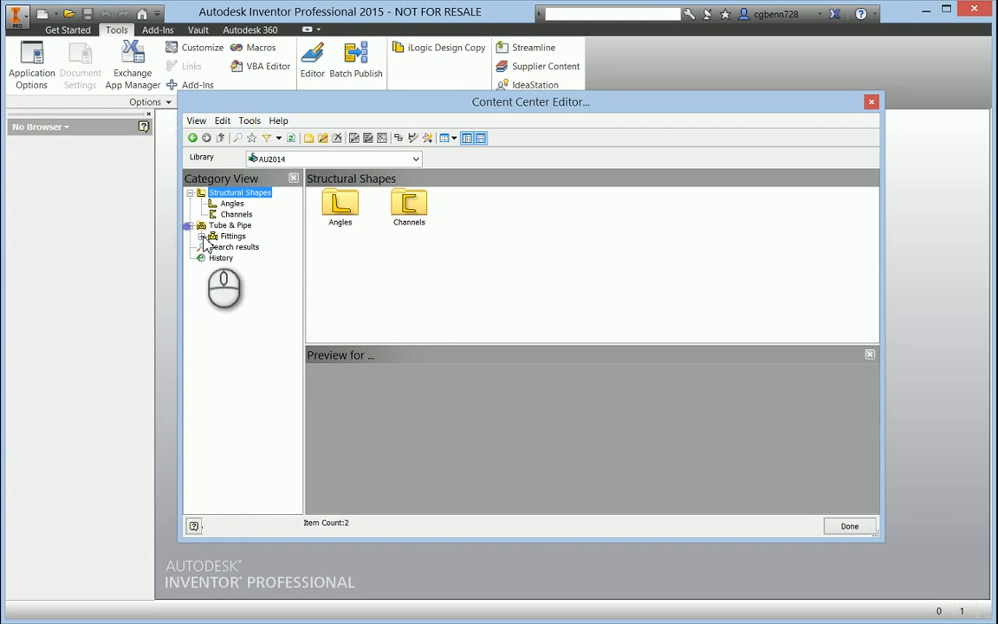
click(201, 236)
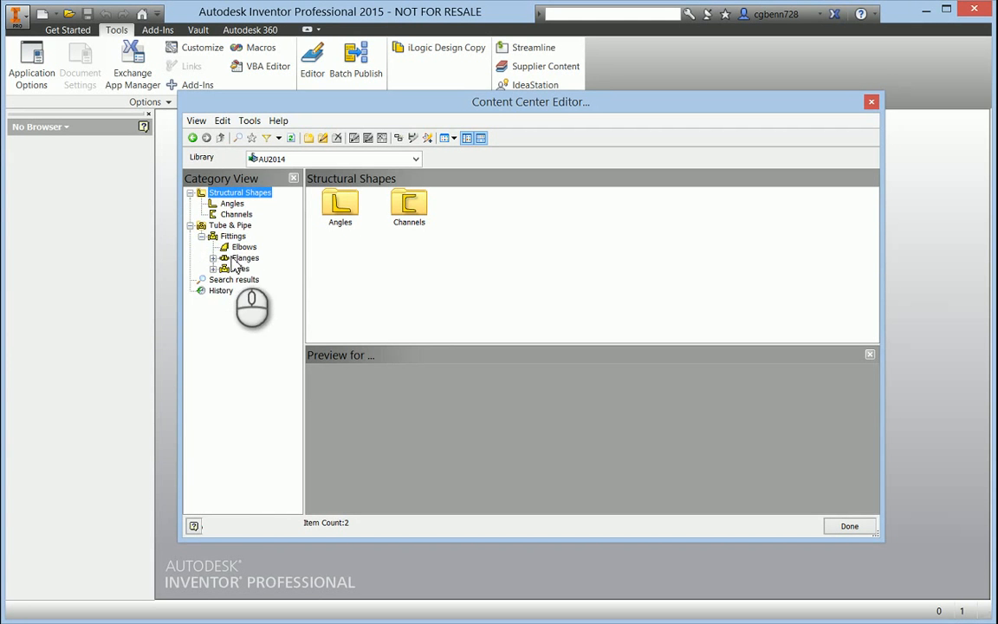
click(245, 248)
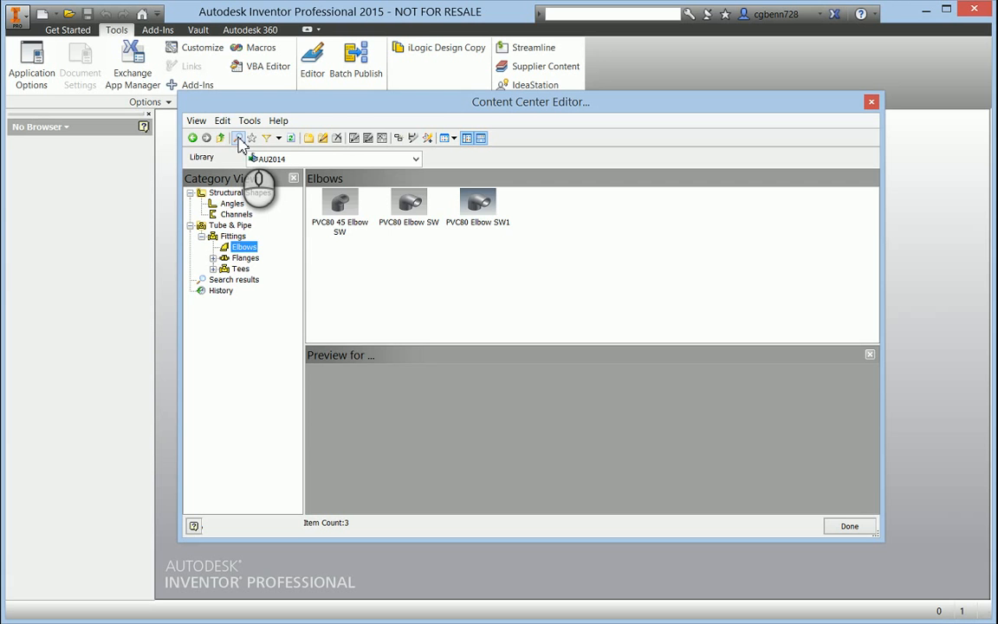
Turn on Quick search for the library and check its list of previous search terms.
click(239, 139)
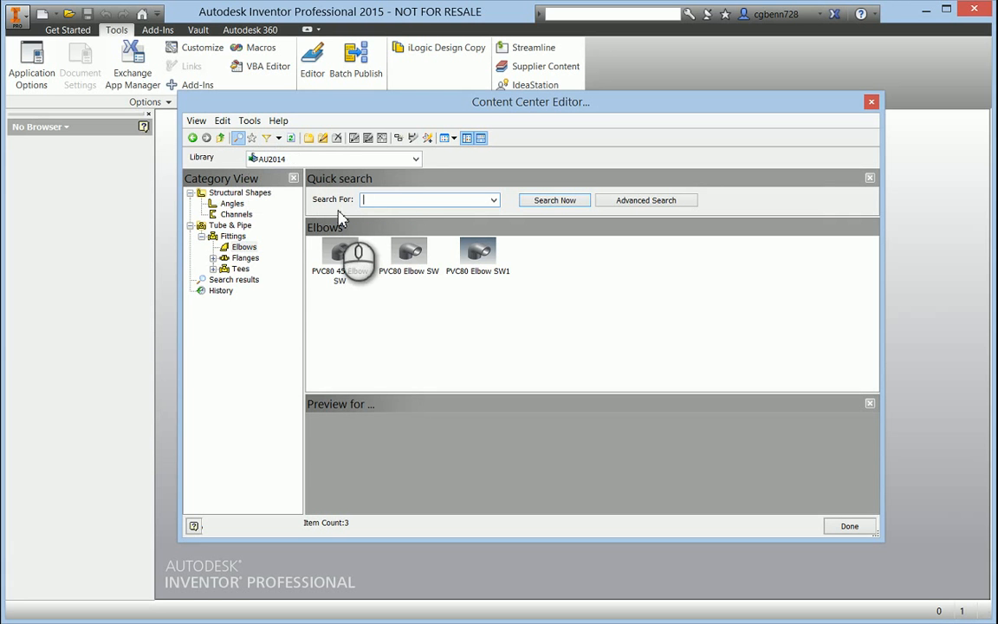
click(495, 203)
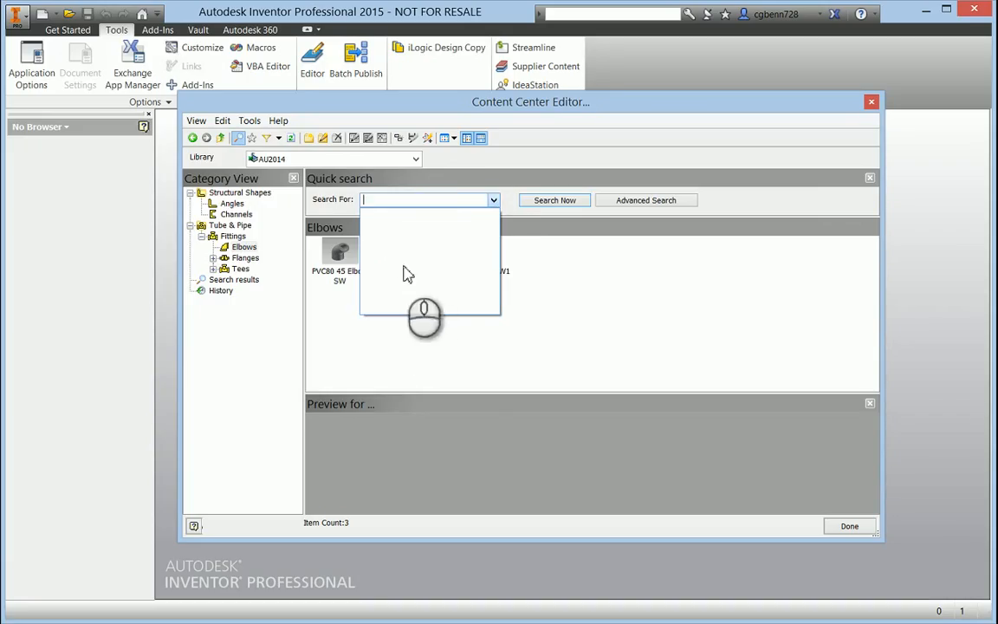
click(392, 201)
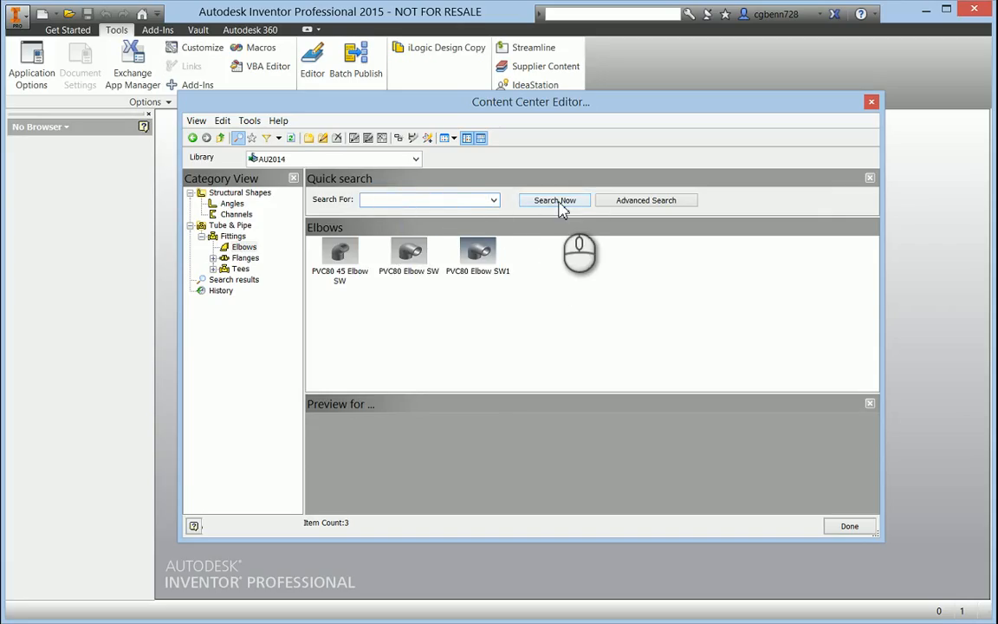
Open Advanced Search and examine the parameter and condition choices for defining custom search criteria.
click(645, 202)
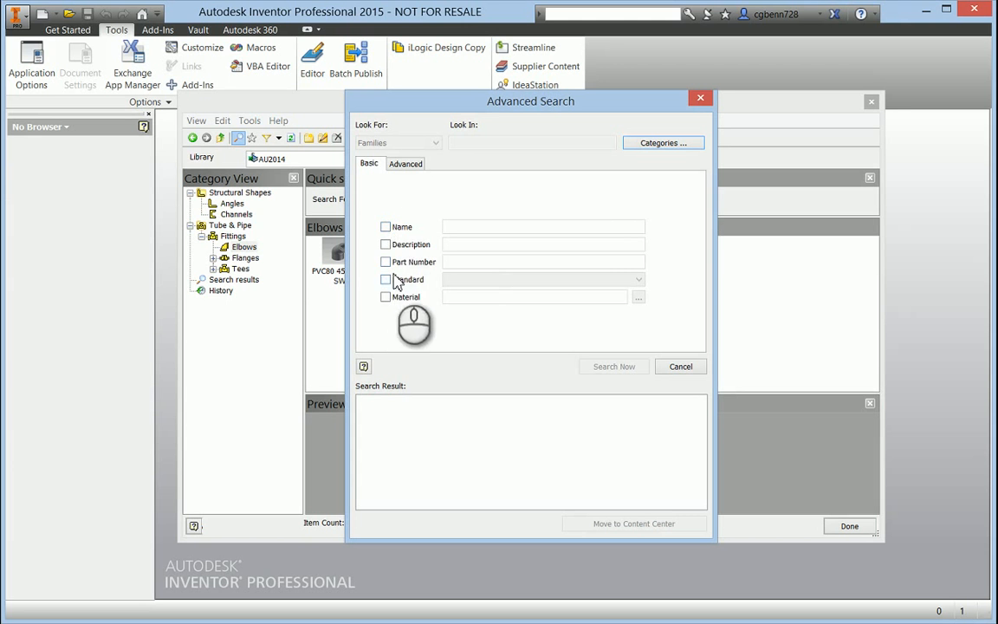
click(406, 165)
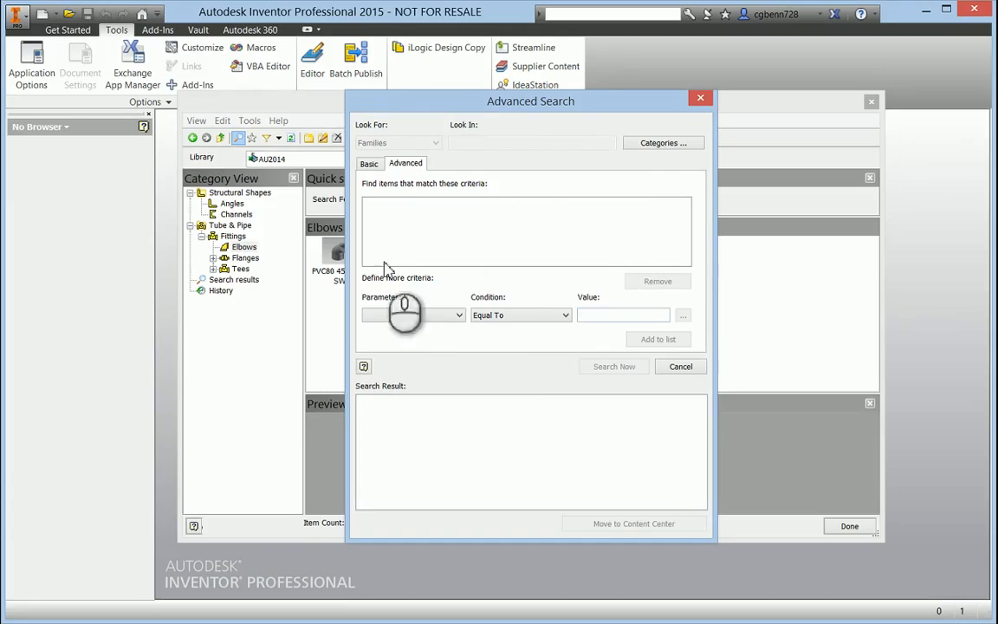
click(460, 317)
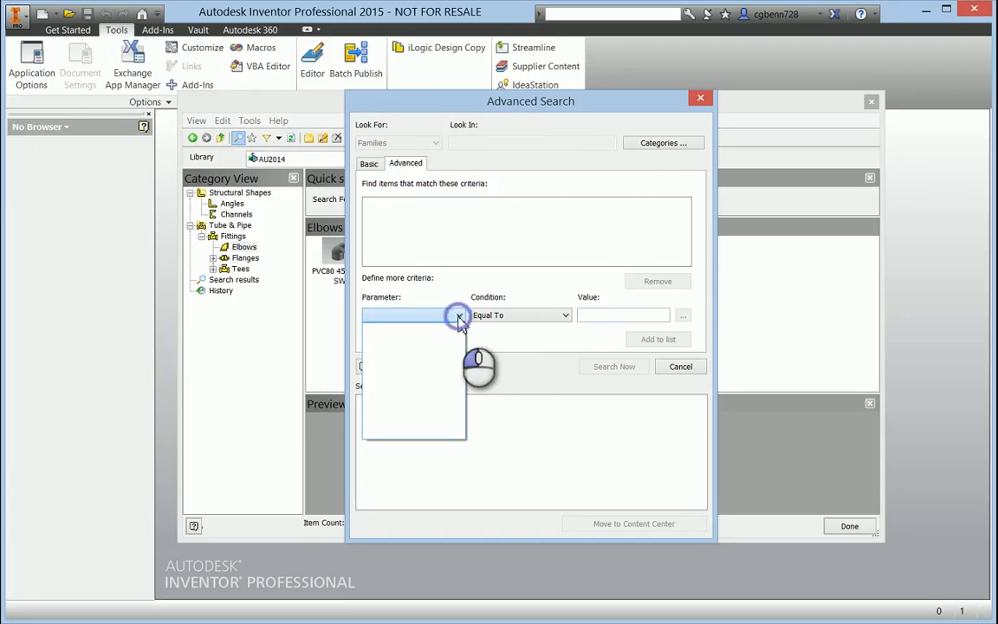
click(460, 315)
click(528, 315)
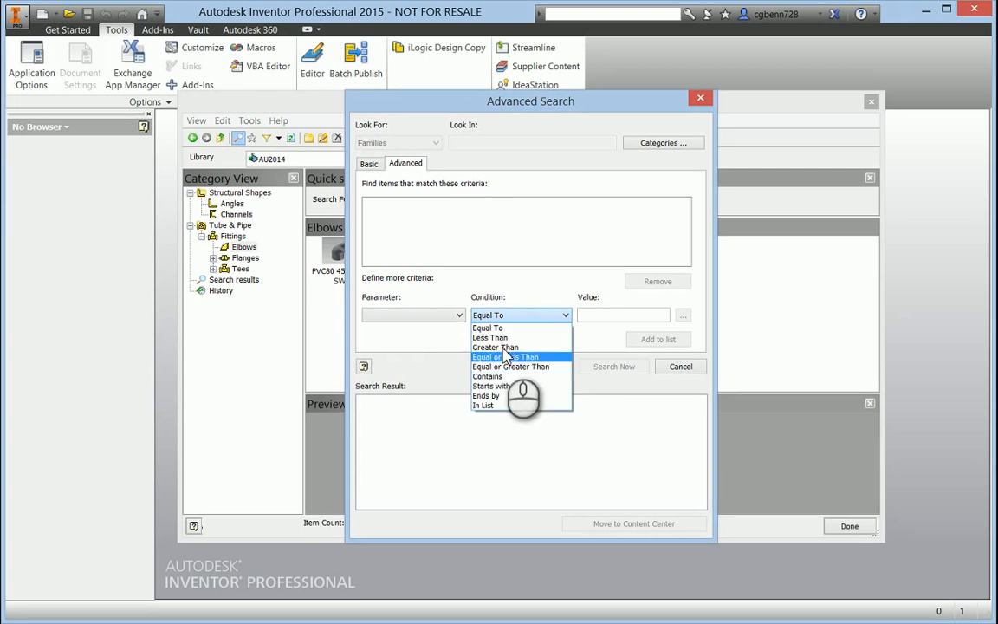
click(632, 388)
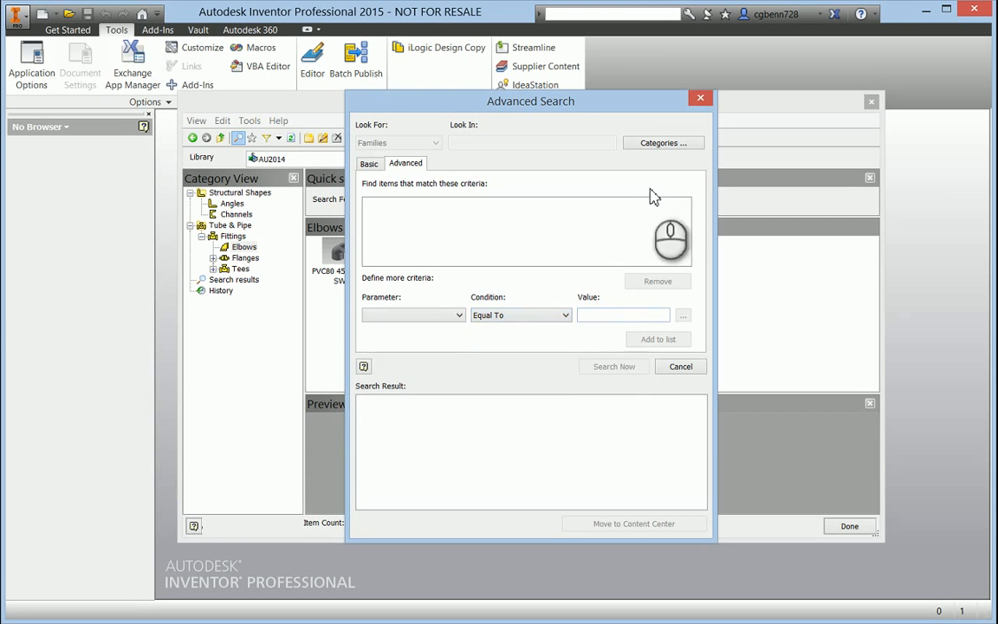
Try choosing Structural Shapes, Angles, Channels and Tube & Pipe as search categories, clear them all, and cancel the advanced search.
click(664, 146)
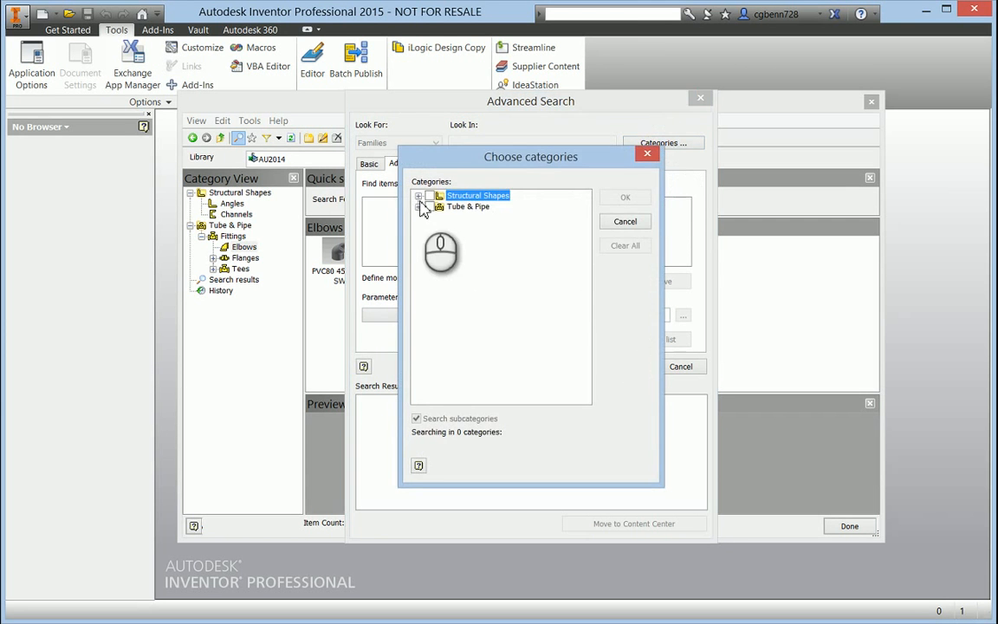
click(419, 197)
click(419, 229)
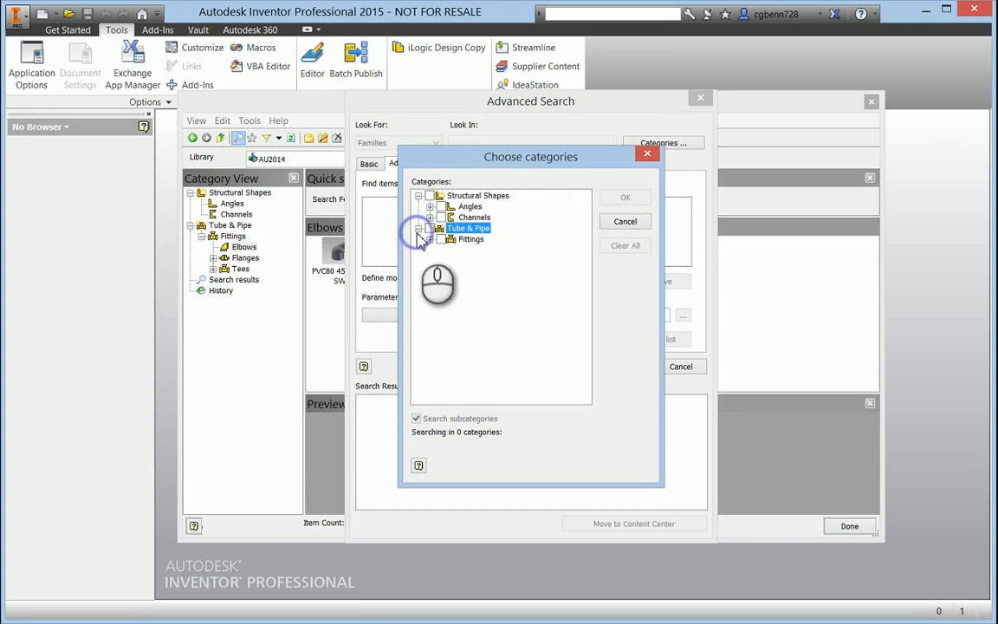
click(429, 196)
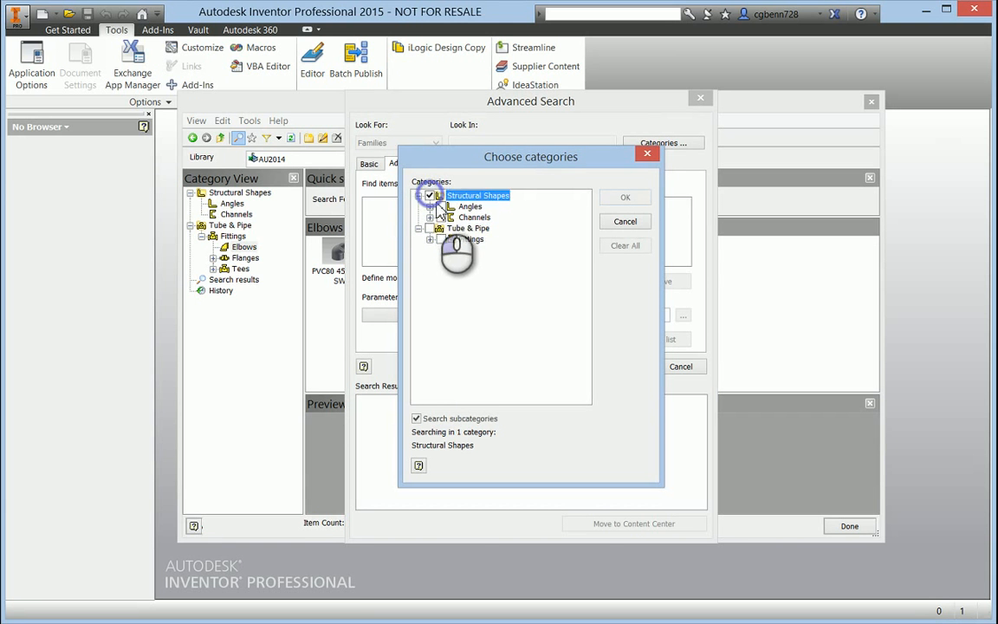
click(440, 206)
click(441, 217)
click(419, 229)
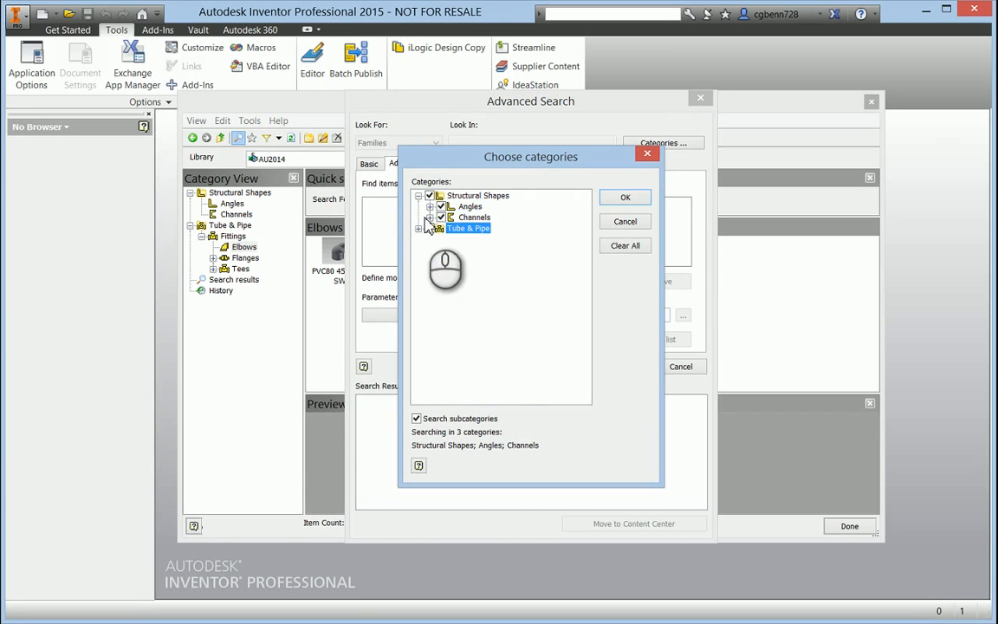
click(429, 229)
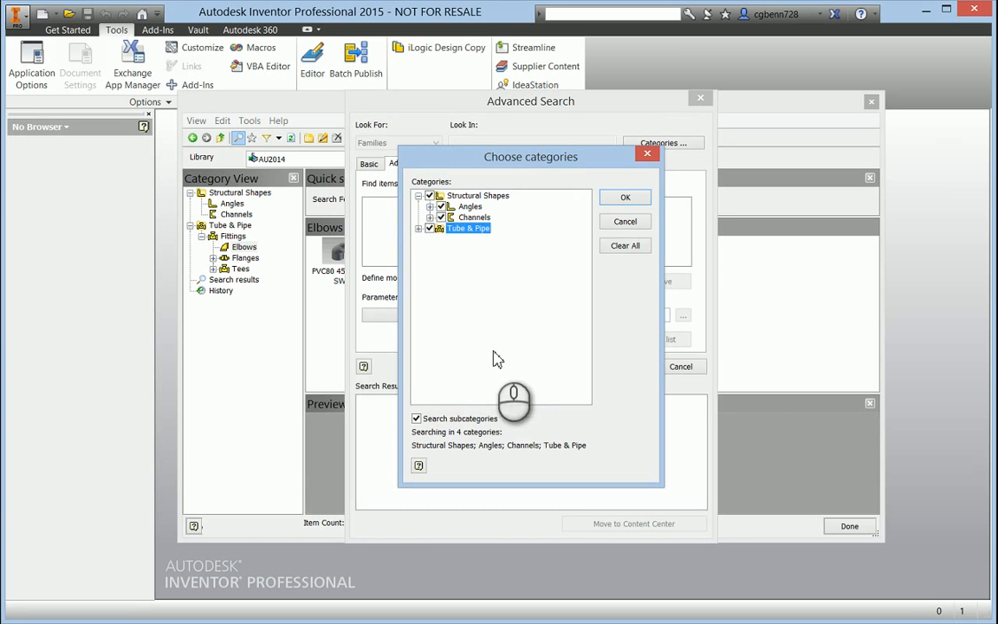
click(625, 246)
click(629, 223)
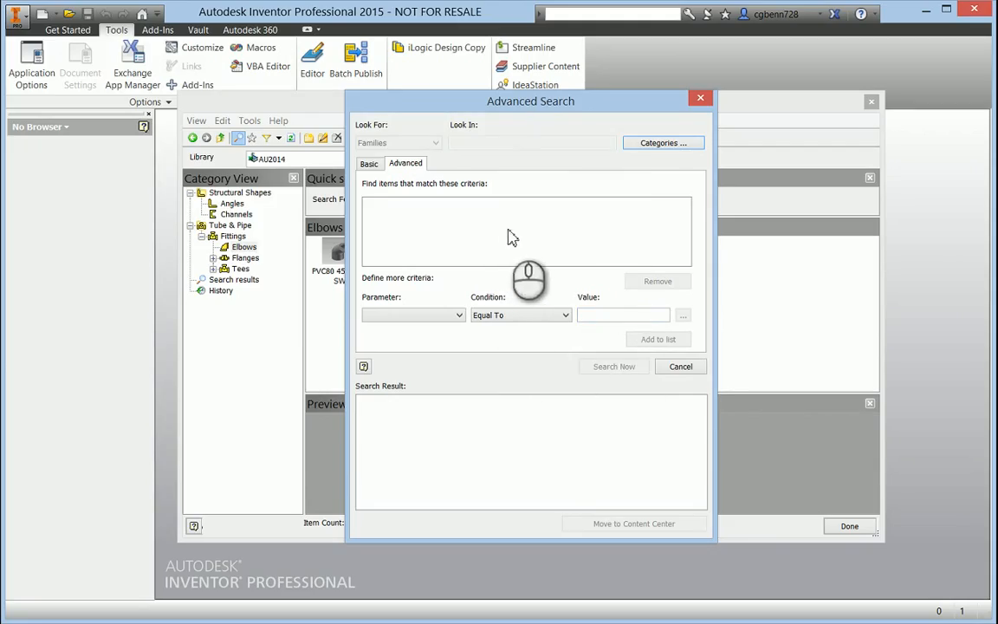
click(682, 368)
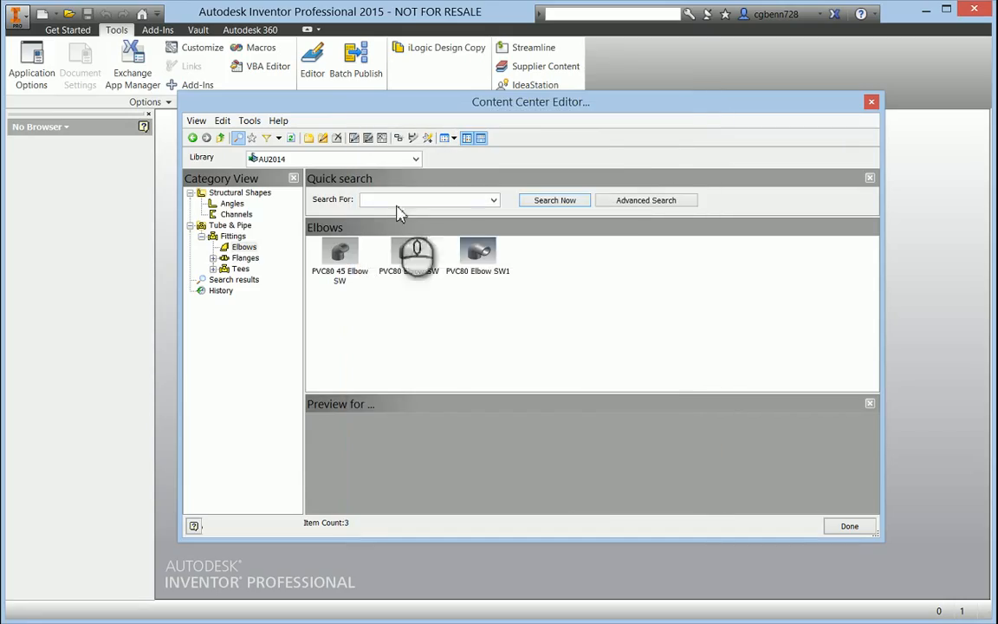
Browse the part families in the Angles, Channels, Elbows and Flanges categories.
click(232, 204)
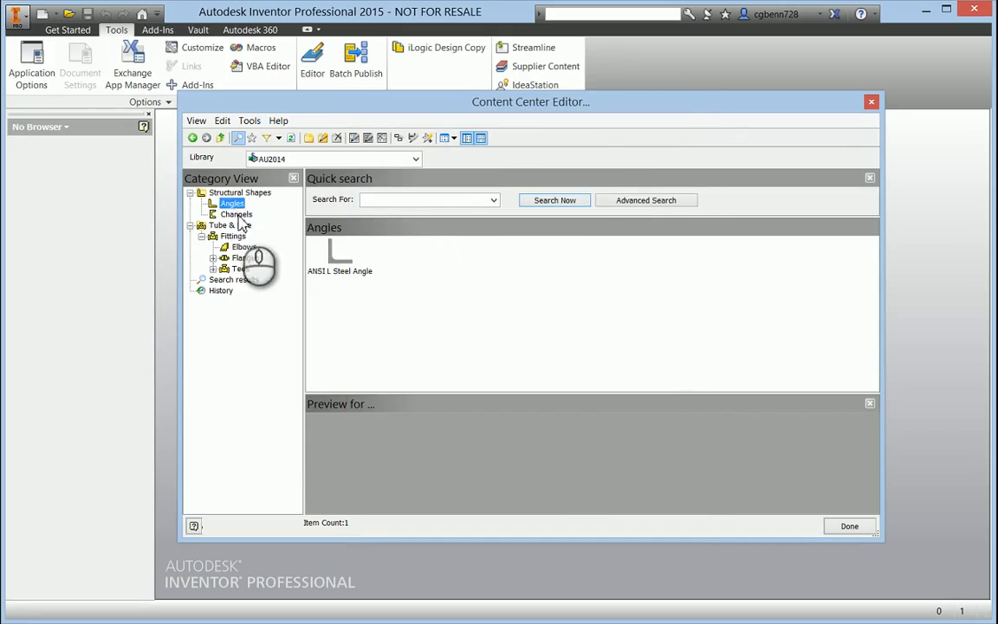
click(235, 214)
click(243, 247)
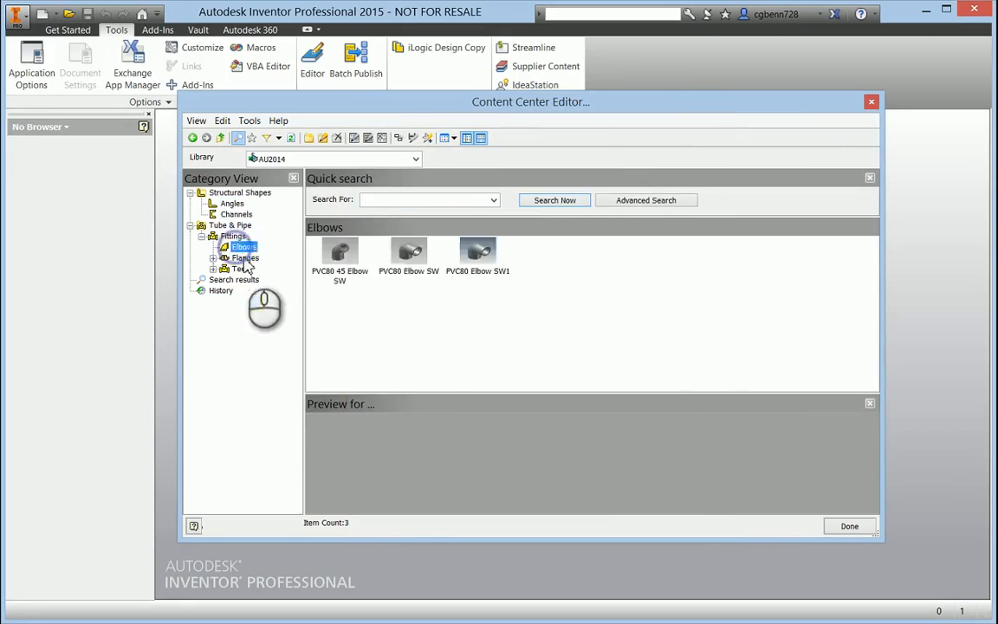
click(245, 258)
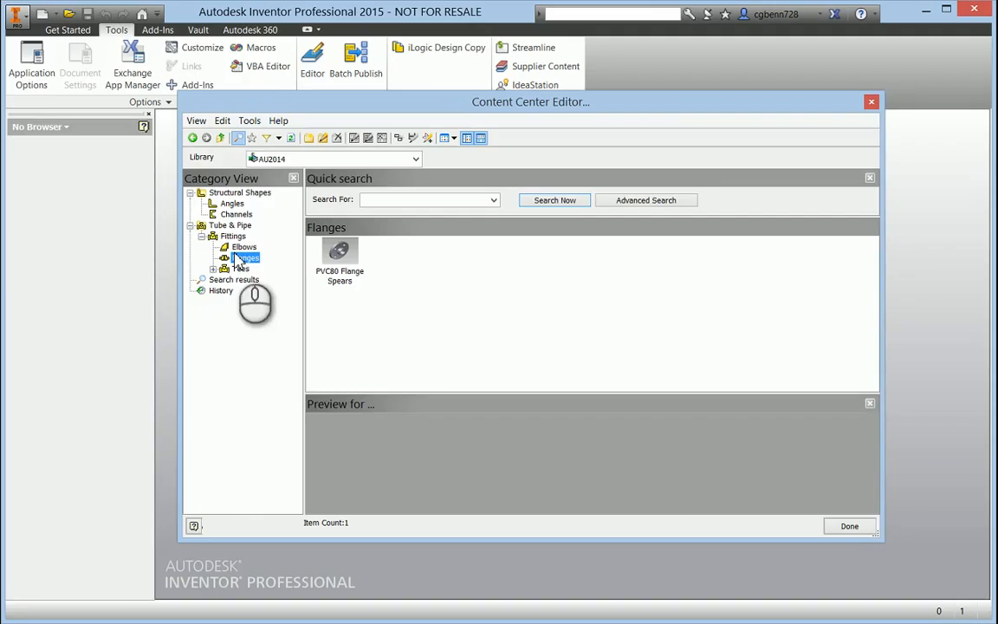
Switch the Content Center library from AU2014 to Merged View.
click(254, 142)
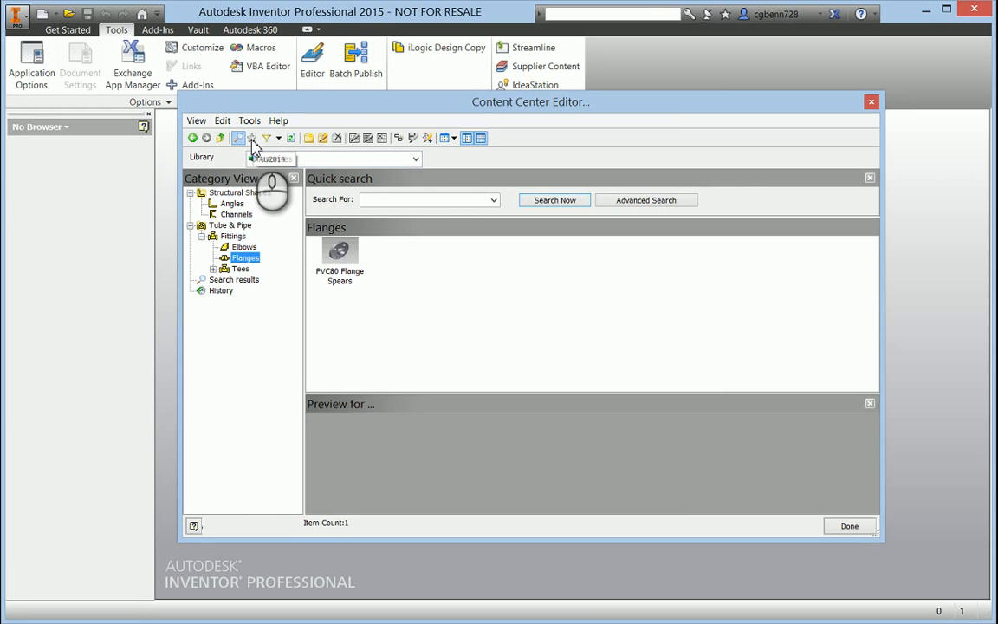
click(415, 159)
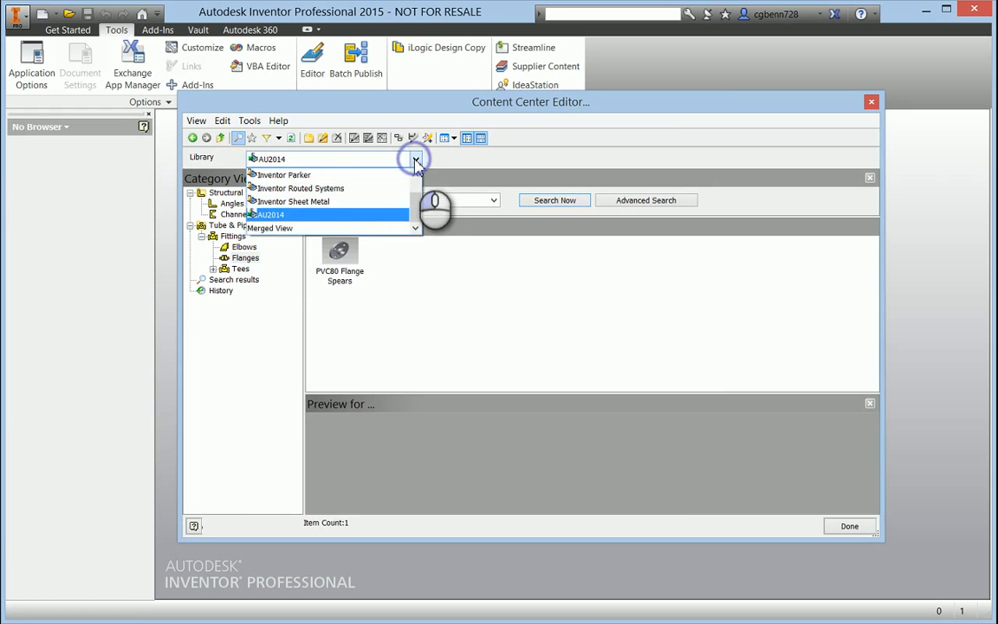
click(286, 228)
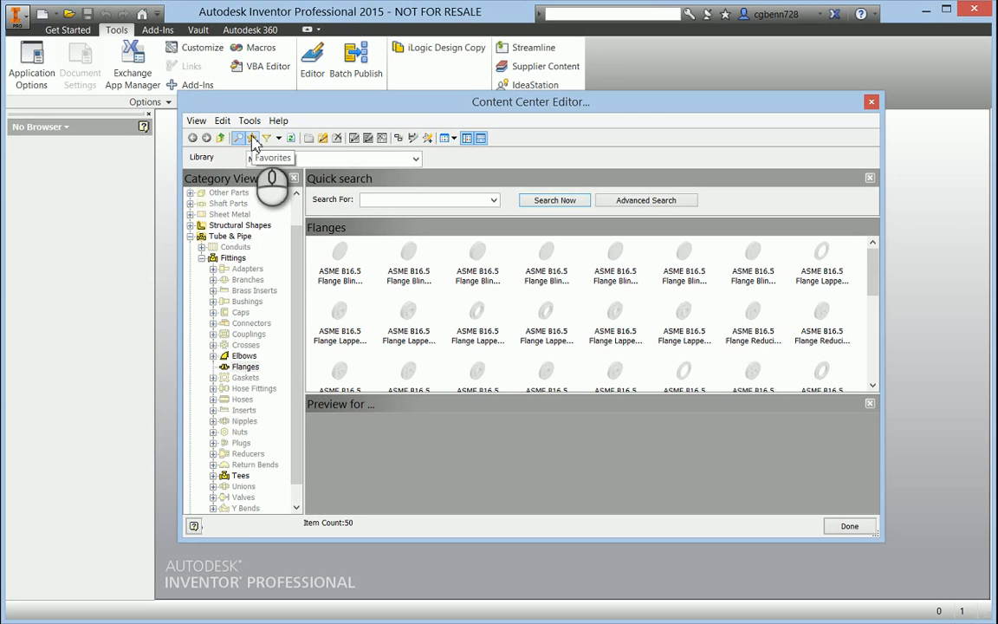
Show Favorites, check the commands available for the ASME B16.5 Flange Lapped - Class 2500 family, and hide Favorites again.
click(252, 139)
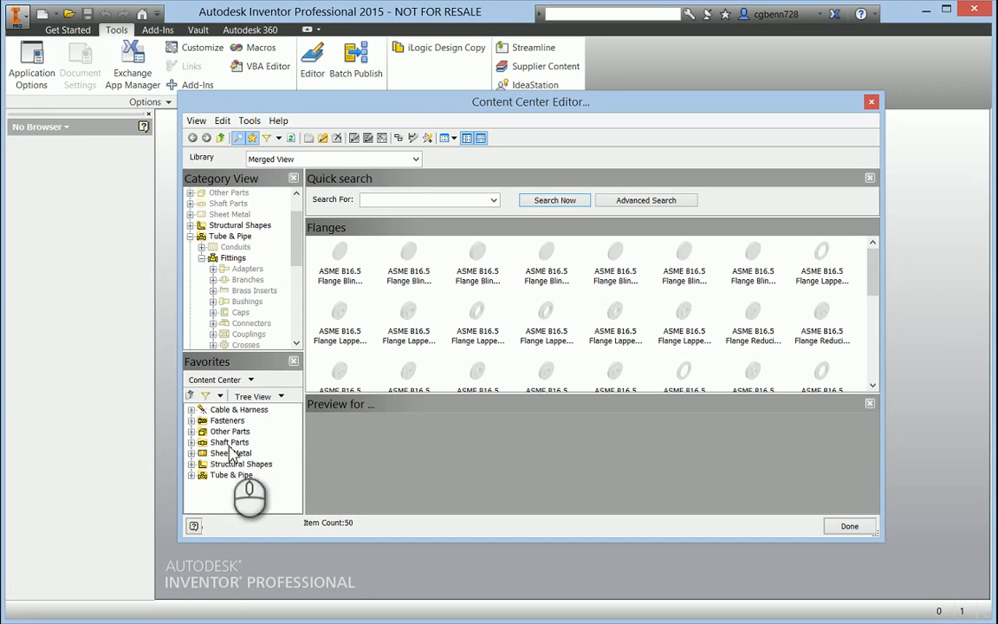
click(409, 330)
right_click(411, 333)
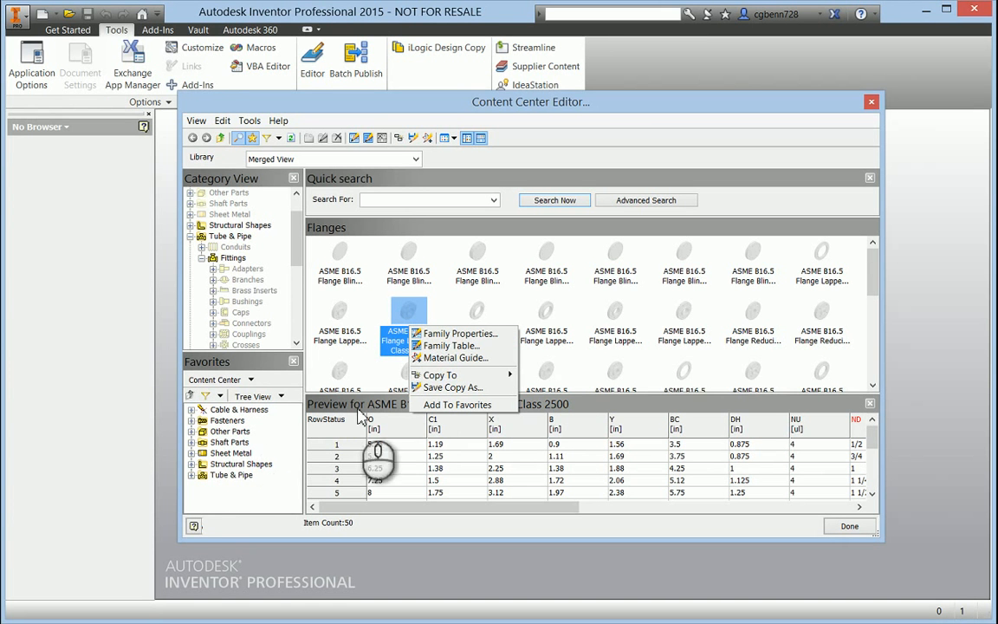
click(253, 140)
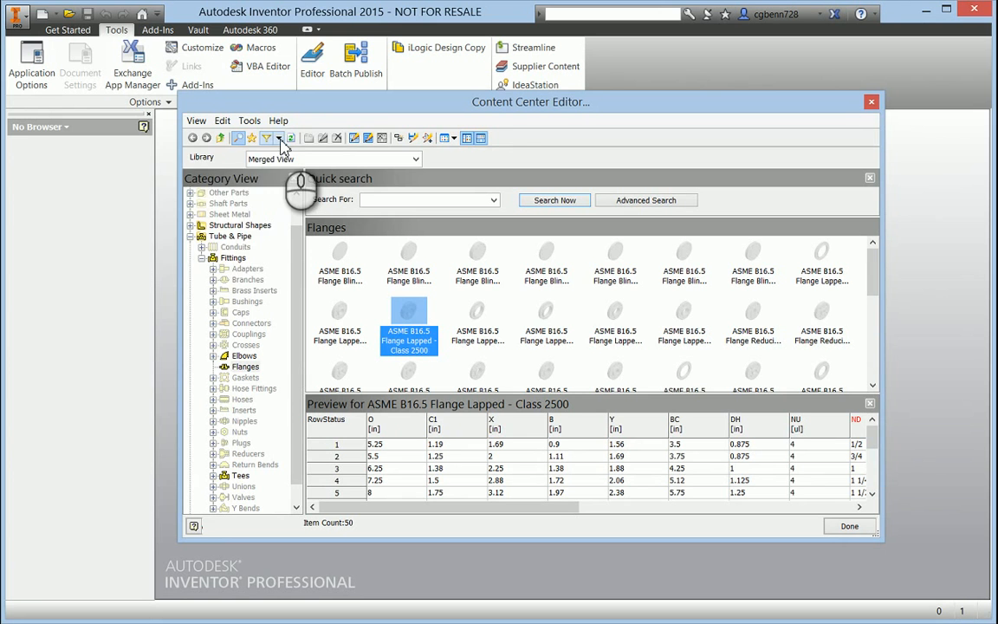
Open the Content Center filter settings, add a new filter group and remove it again.
click(278, 139)
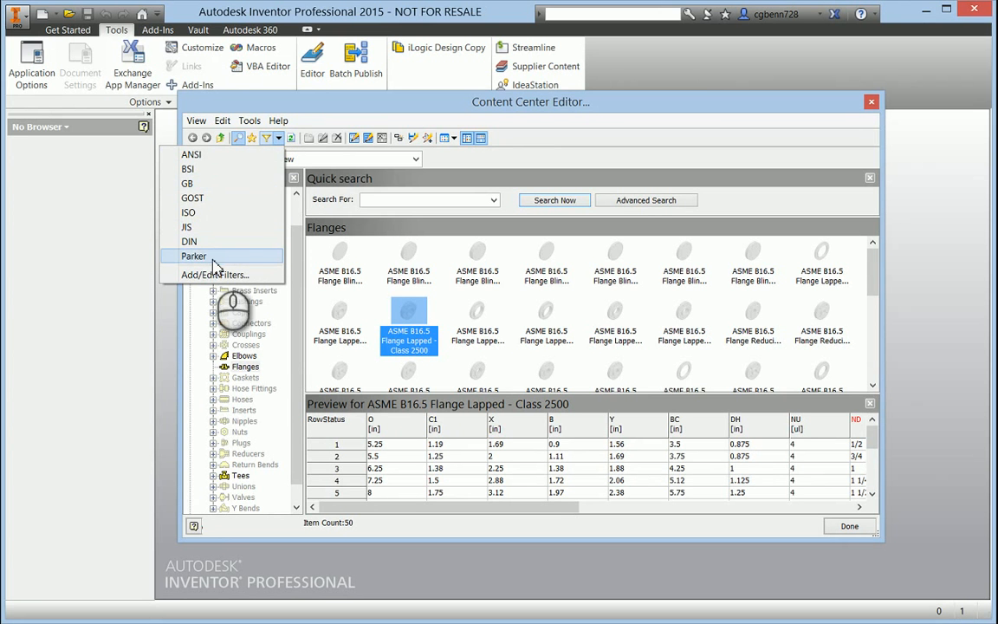
click(233, 279)
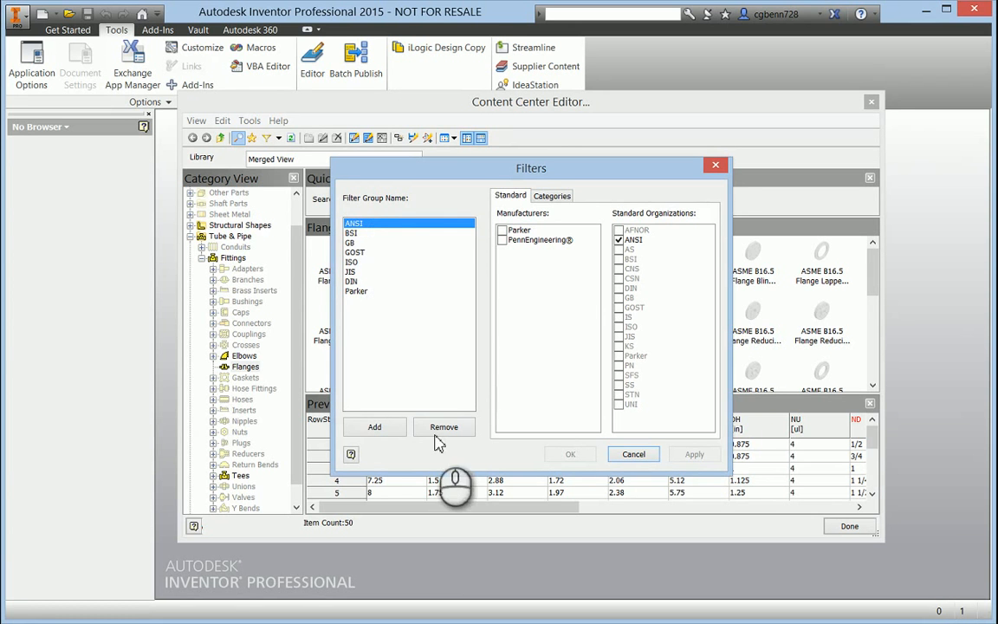
click(374, 430)
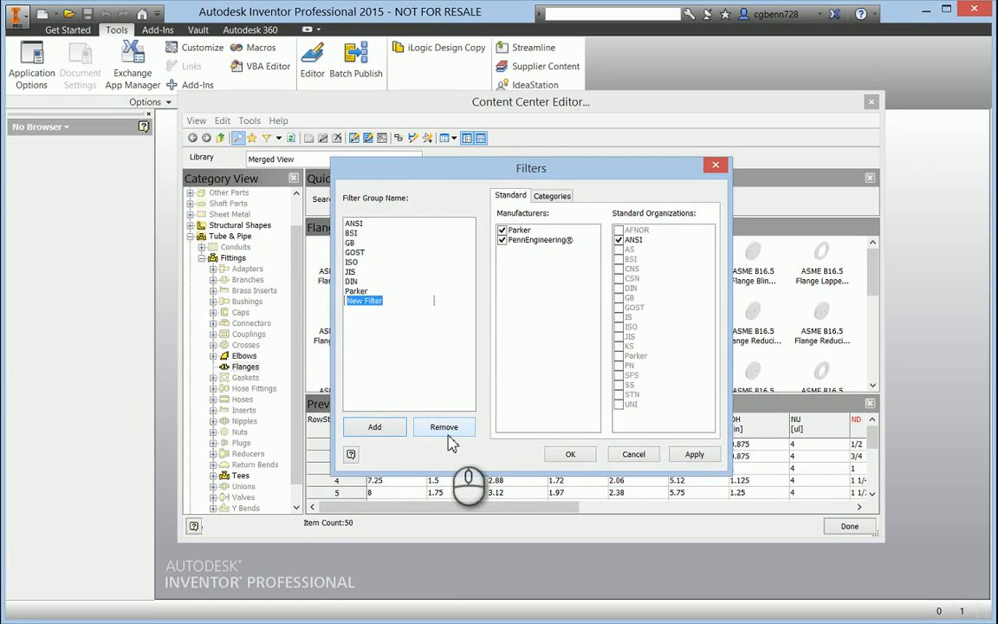
click(448, 430)
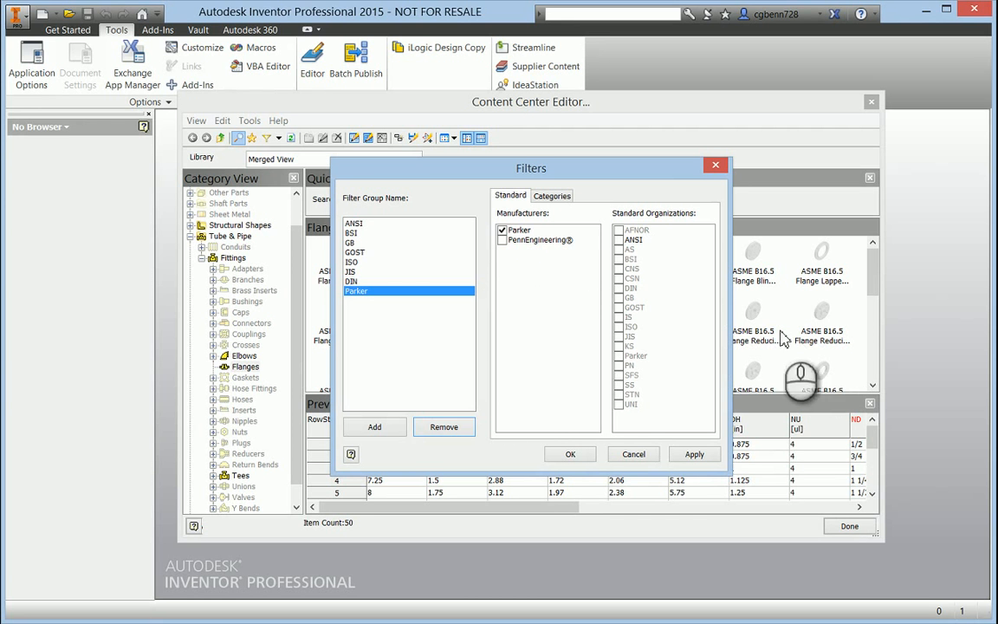
Examine which standard organizations and manufacturers are assigned to the ANSI, BSI and GB filter groups.
click(640, 241)
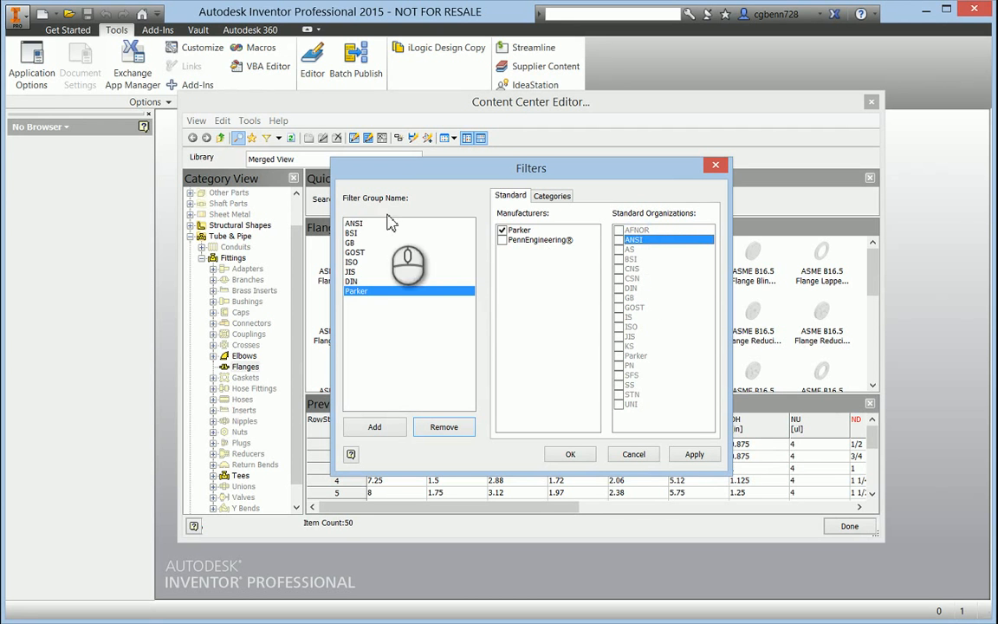
click(355, 223)
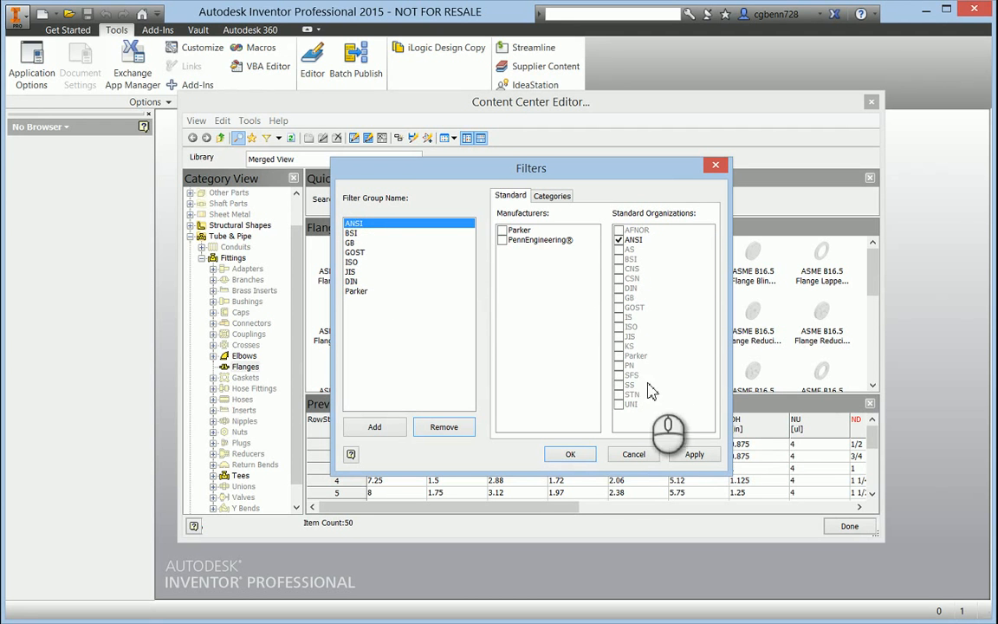
click(359, 234)
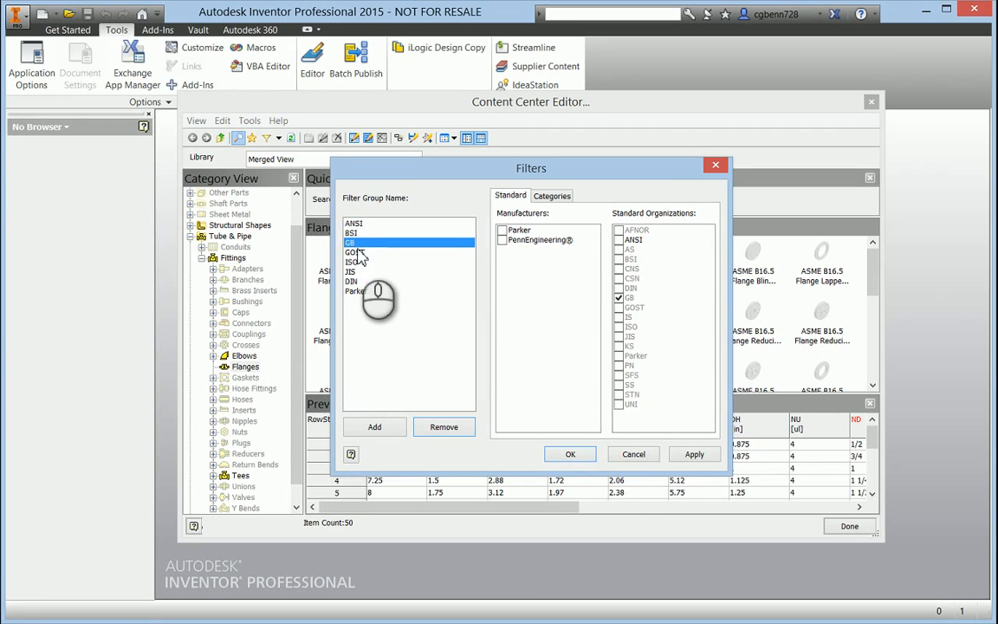
Edit the ANSI filter group to include the manufacturer Parker and only the Tube & Pipe category, and save the filter settings.
click(356, 224)
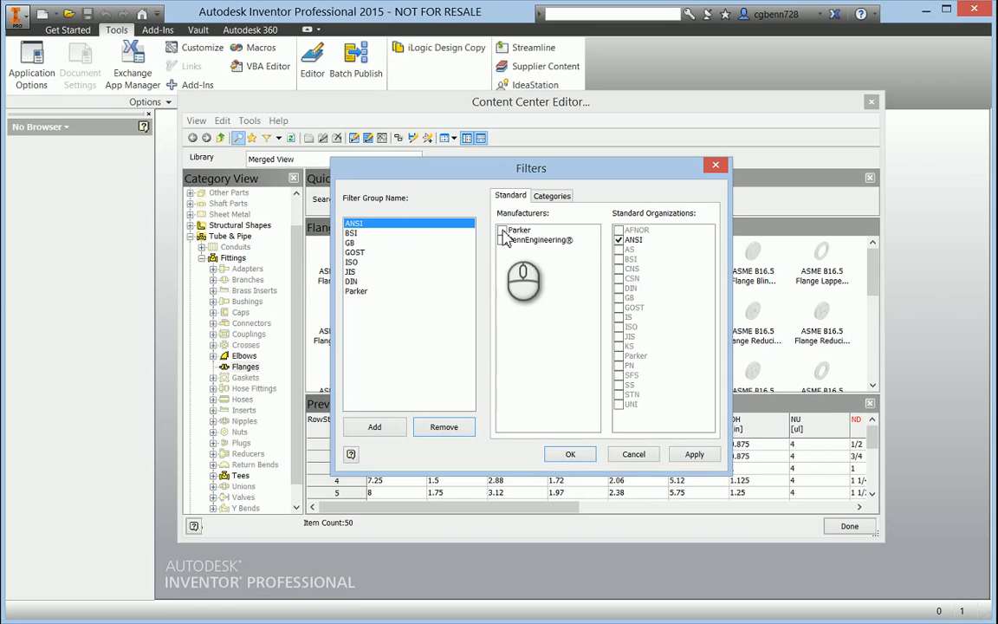
click(503, 231)
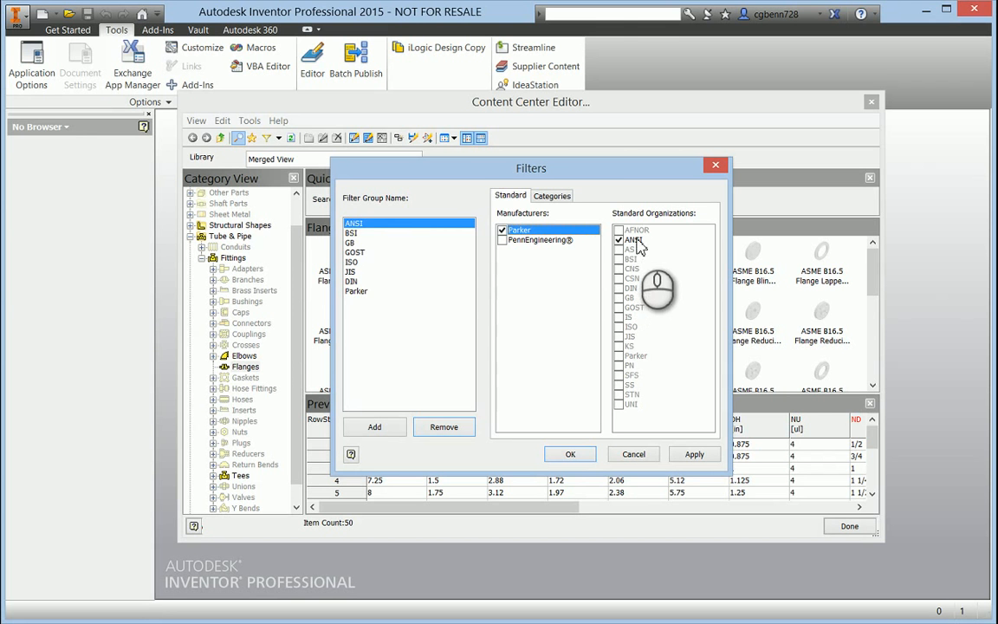
click(555, 196)
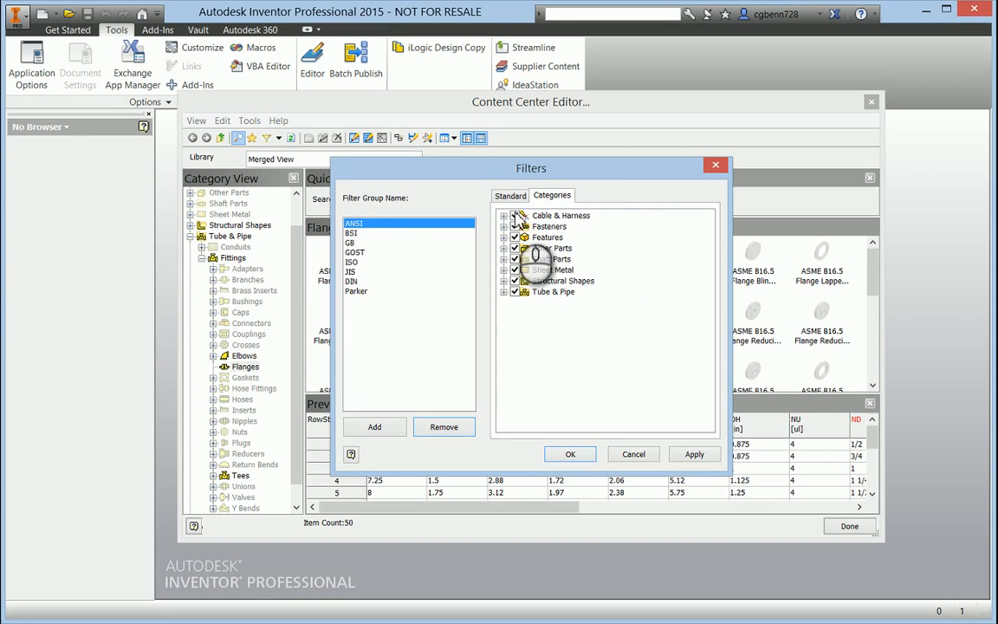
click(515, 216)
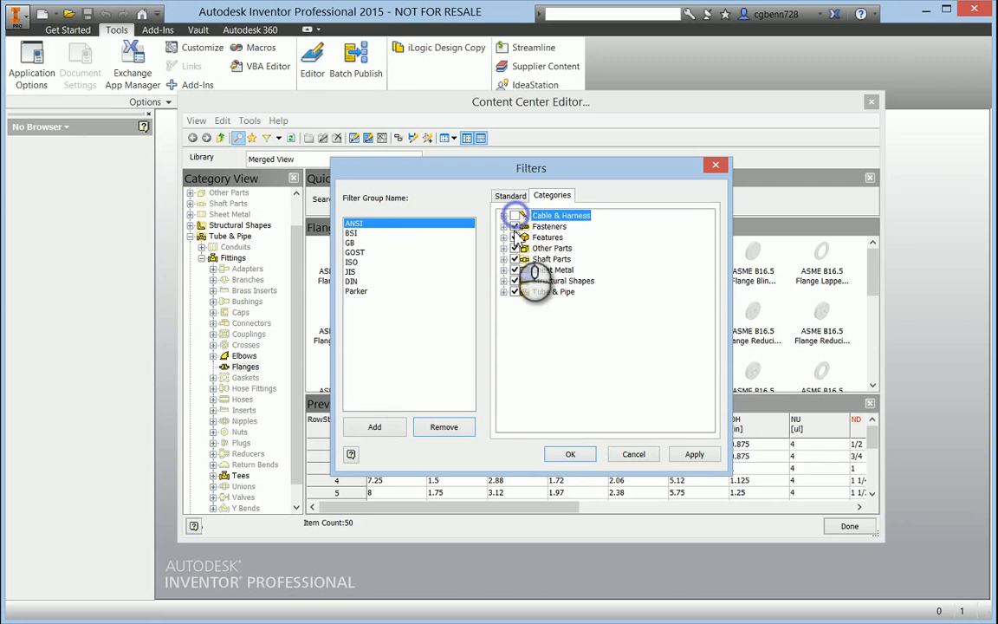
click(514, 226)
click(515, 237)
click(515, 227)
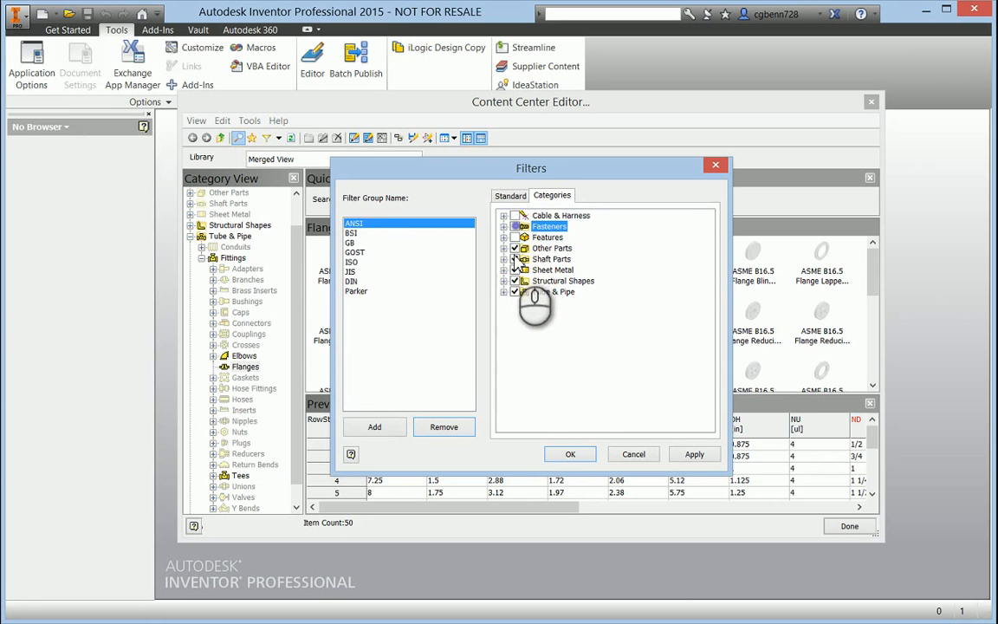
click(515, 249)
click(515, 259)
click(515, 270)
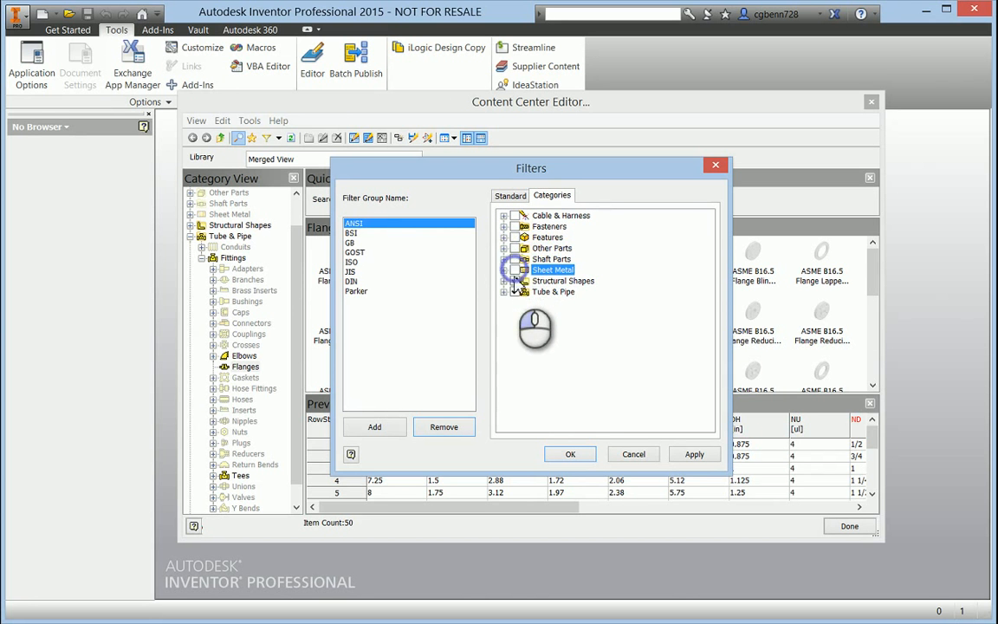
click(515, 281)
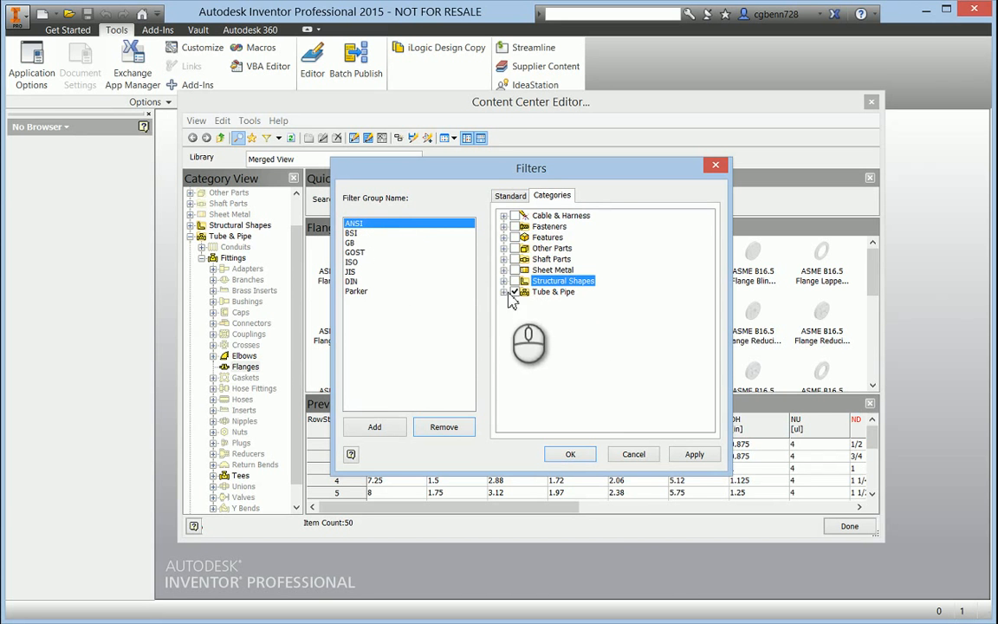
click(512, 197)
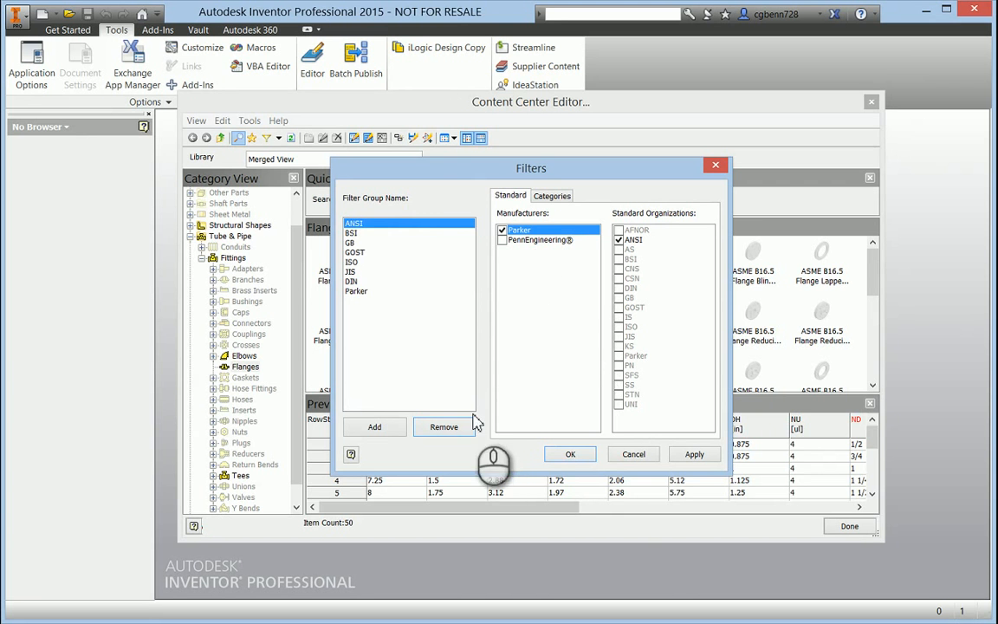
click(572, 455)
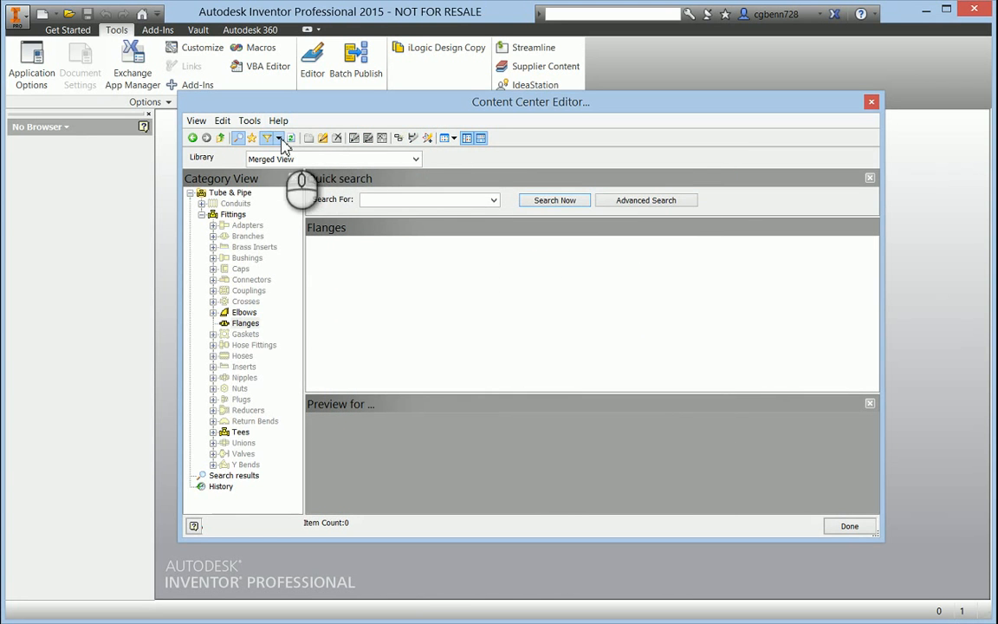
Turn off the ANSI filter in the Content Center Editor.
click(288, 138)
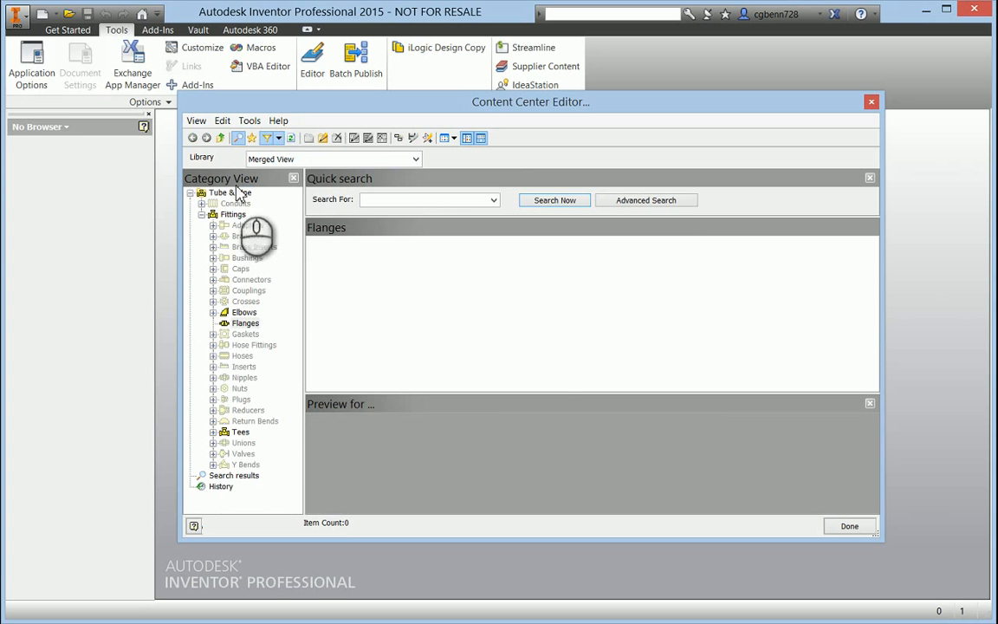
click(278, 138)
click(196, 156)
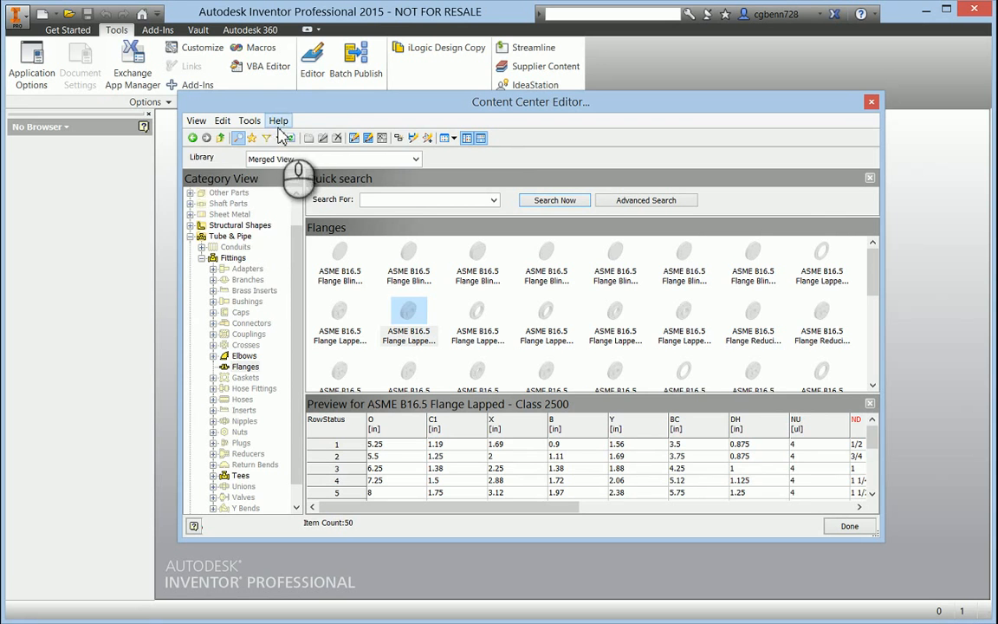
Reapply the ANSI filter, check the Flanges category with it, and clear the filter again.
click(277, 138)
click(208, 155)
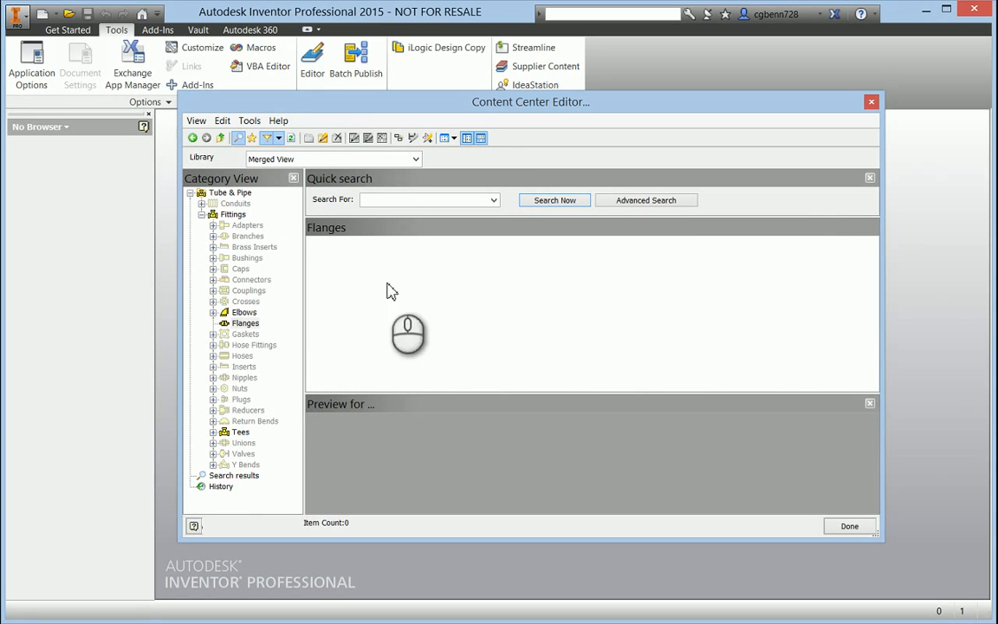
click(247, 325)
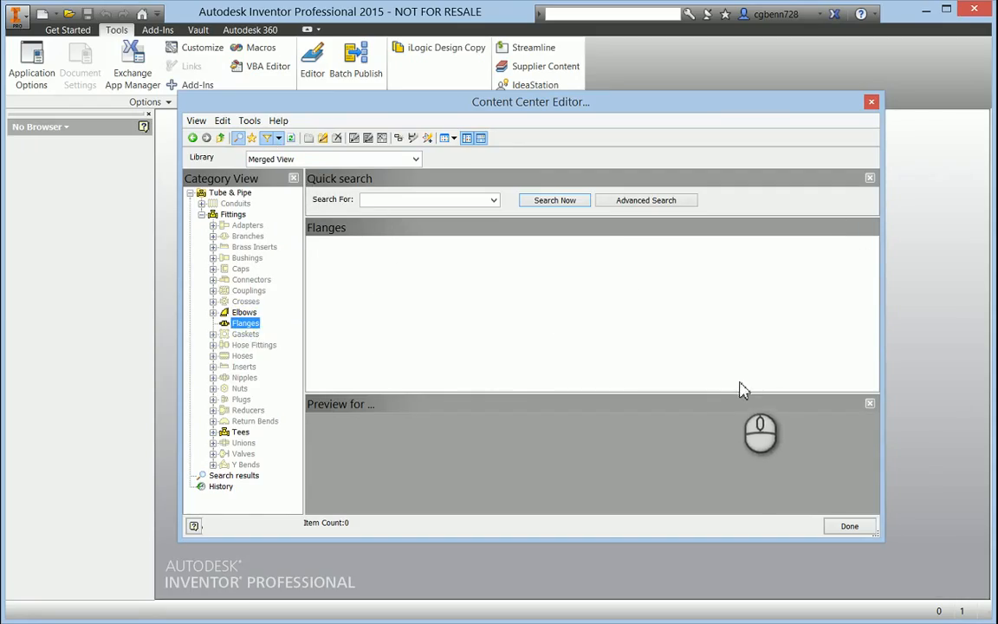
click(279, 139)
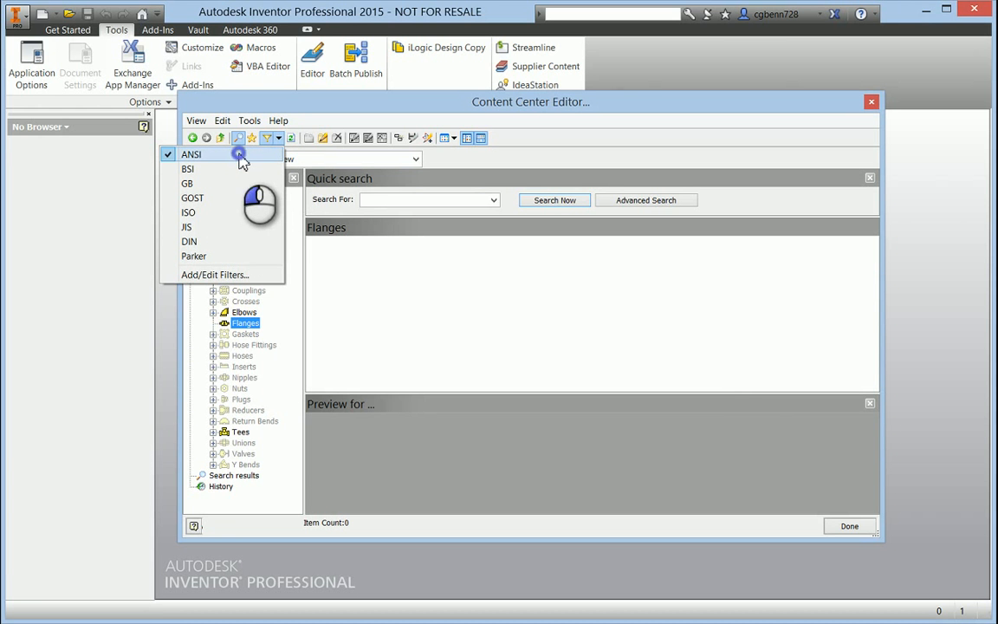
click(240, 156)
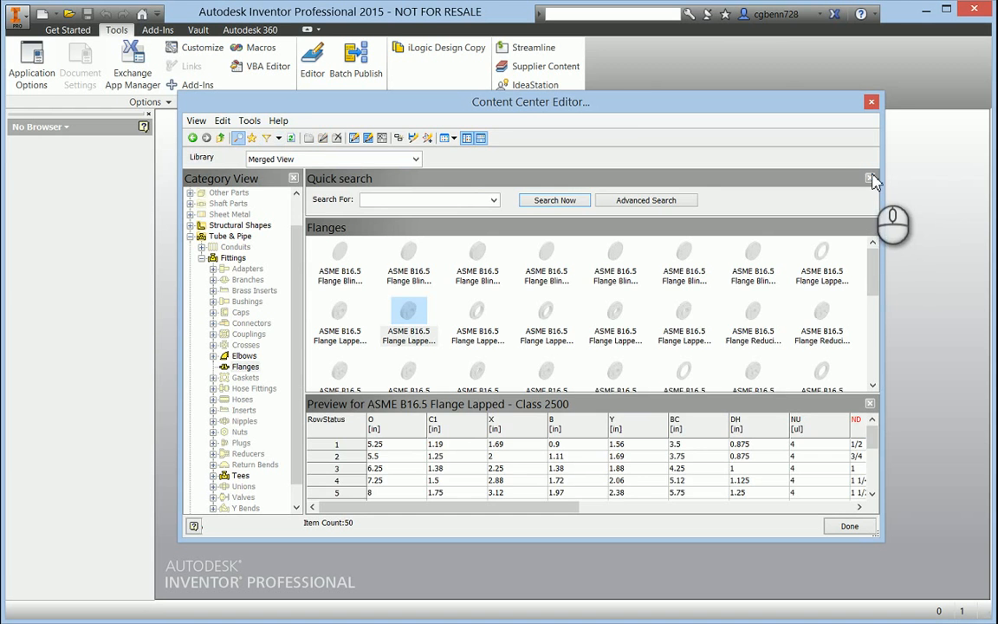
Hide the quick search area and switch the Content Center library to AU2014.
click(871, 179)
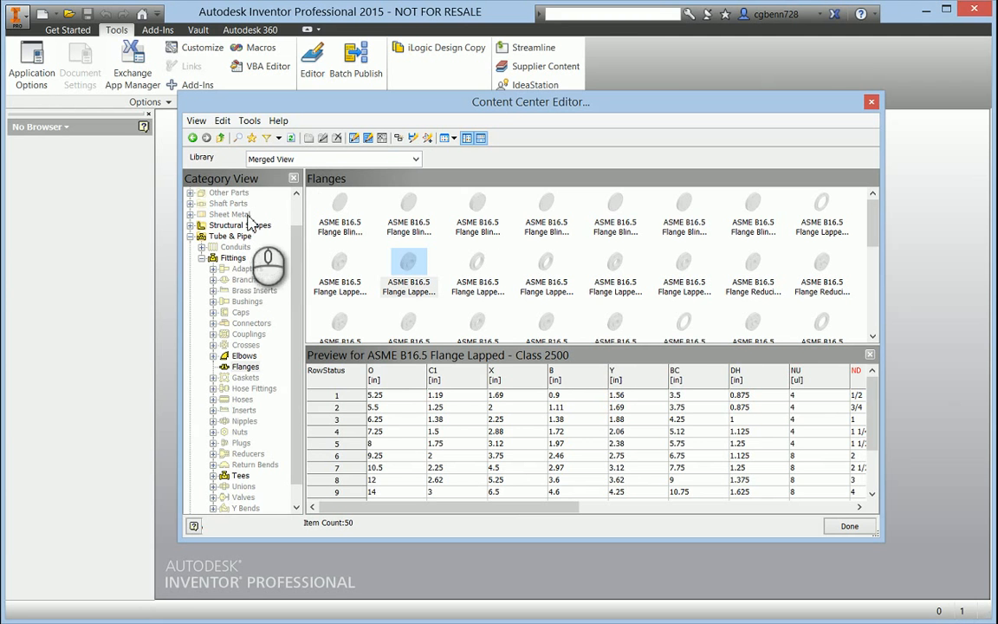
click(295, 159)
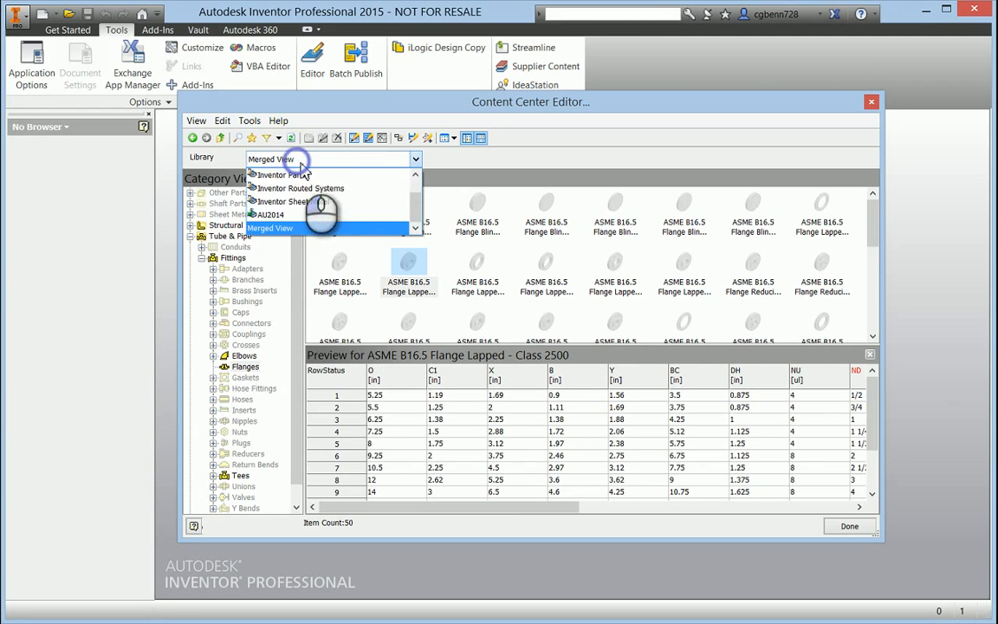
click(286, 216)
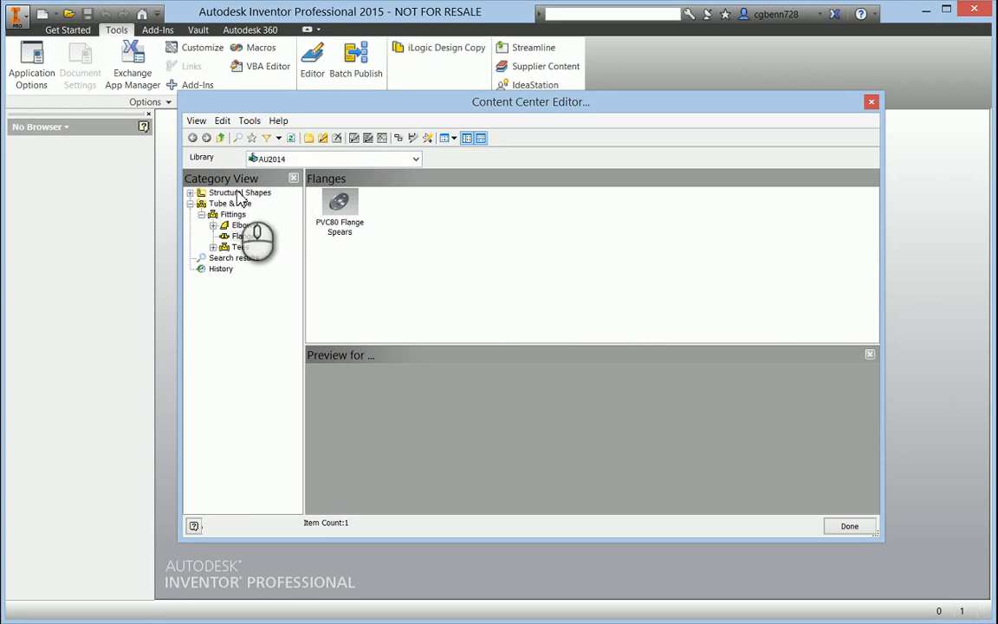
Start creating a category under Flanges, review its general settings and parameter list, and cancel it.
click(310, 140)
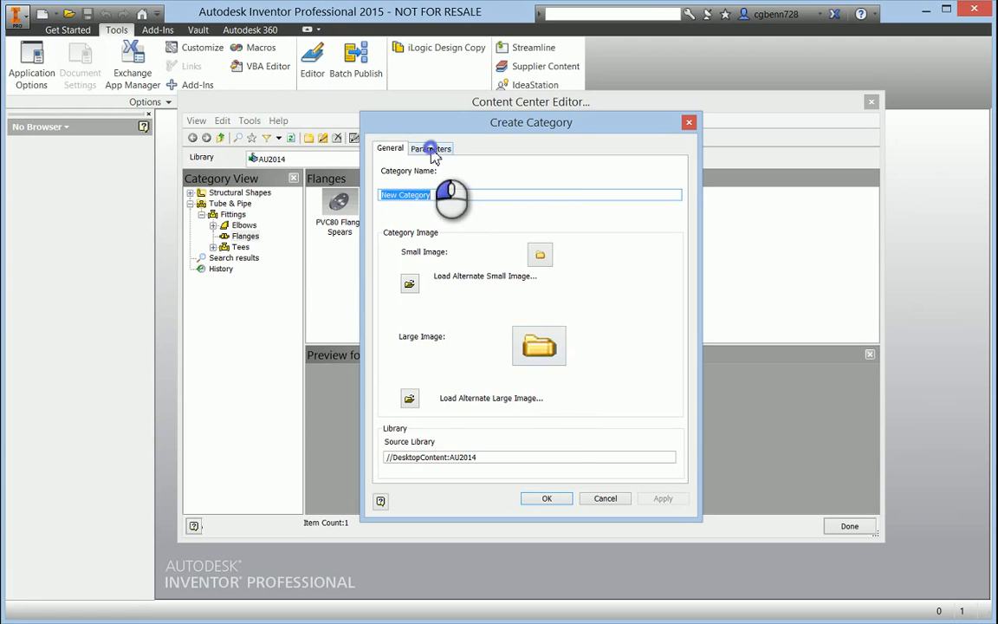
click(431, 149)
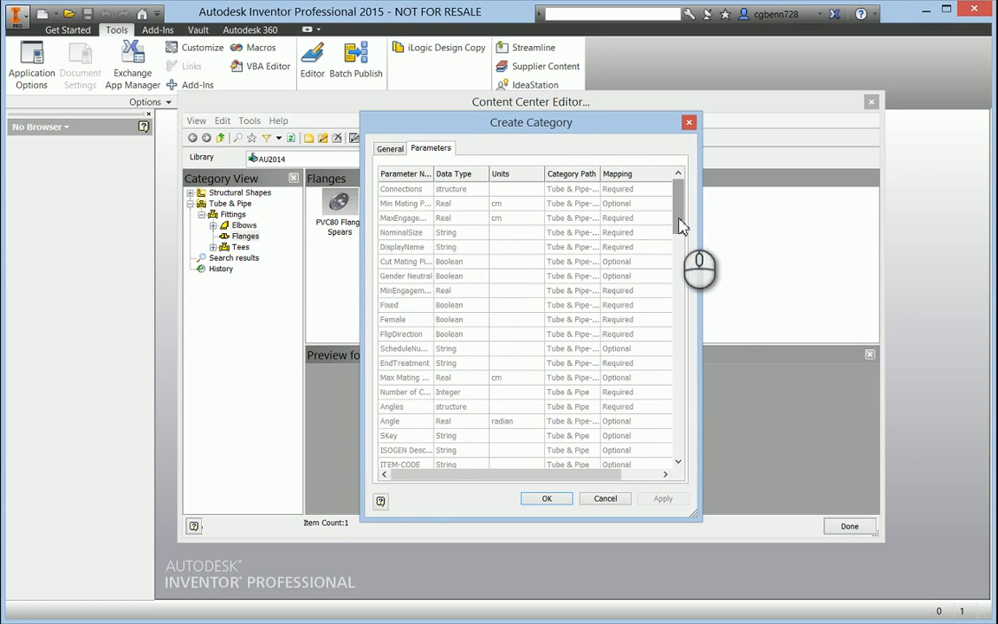
drag(679, 223, 682, 267)
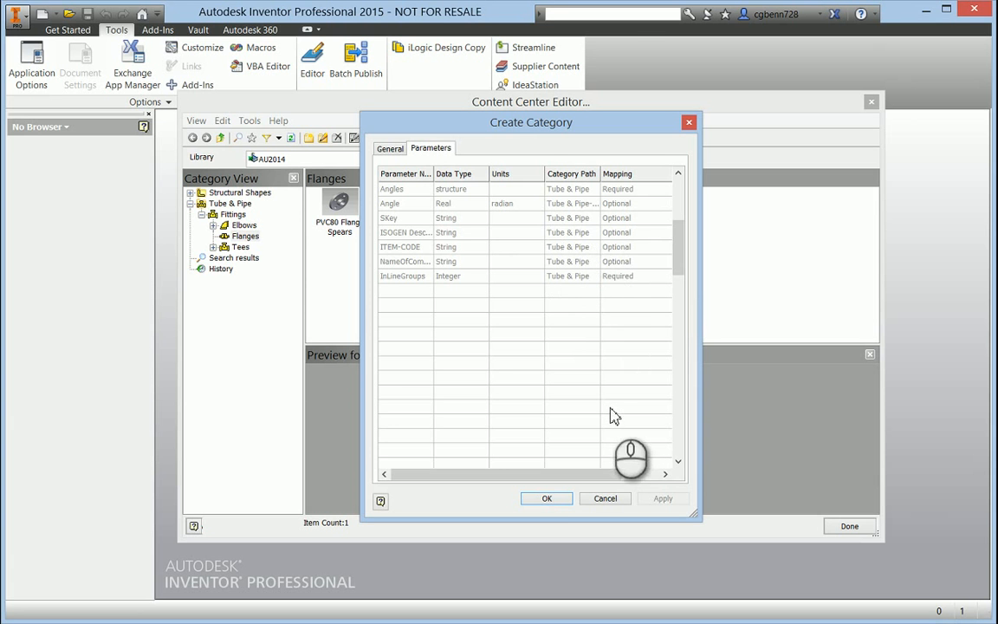
click(606, 500)
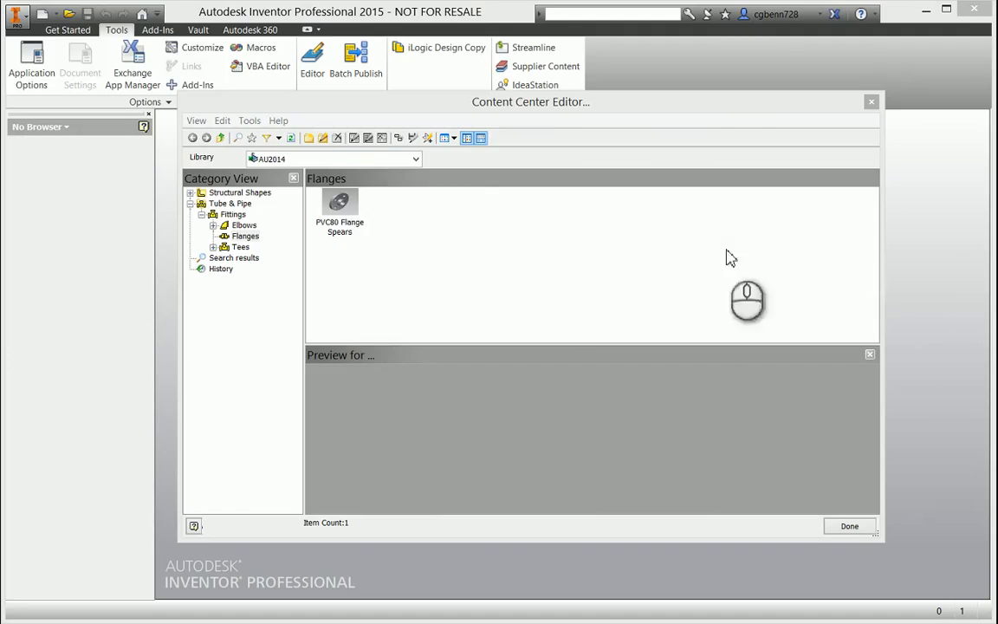
Review the general properties and parameters of the Flanges category, and close them without changes.
click(324, 143)
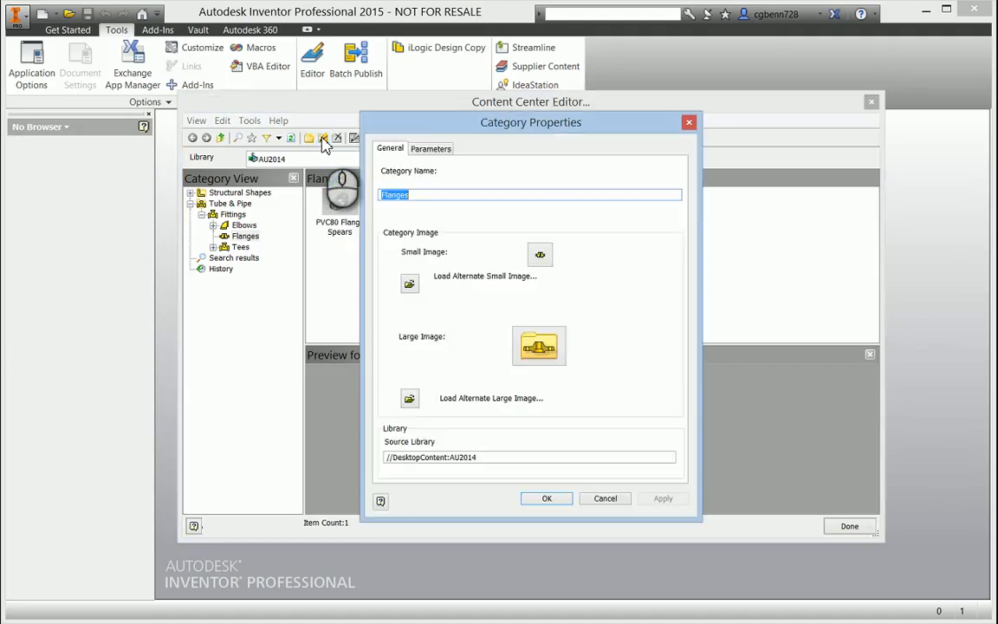
drag(543, 122, 745, 153)
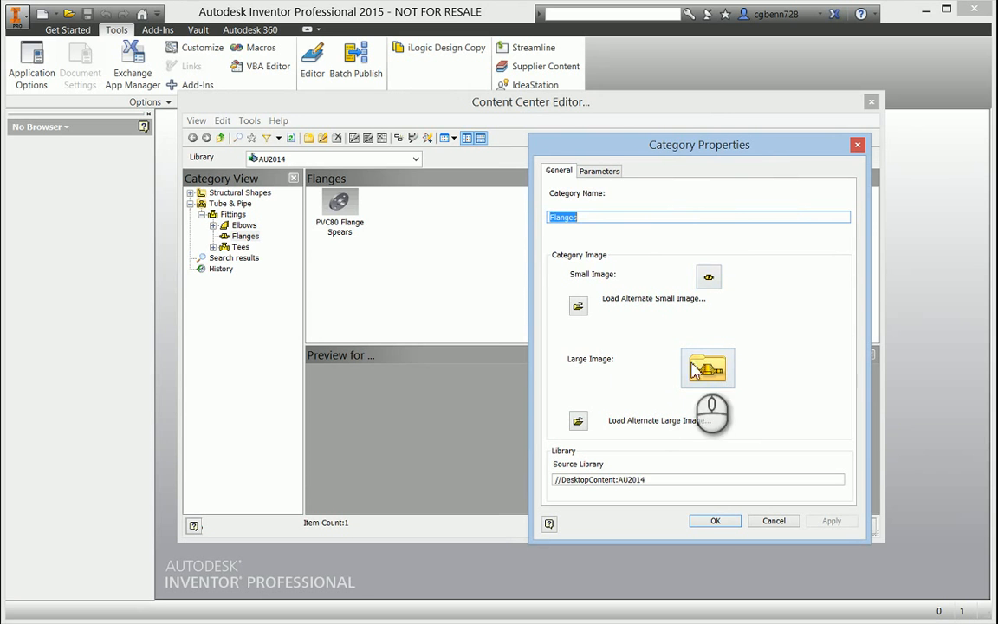
click(606, 173)
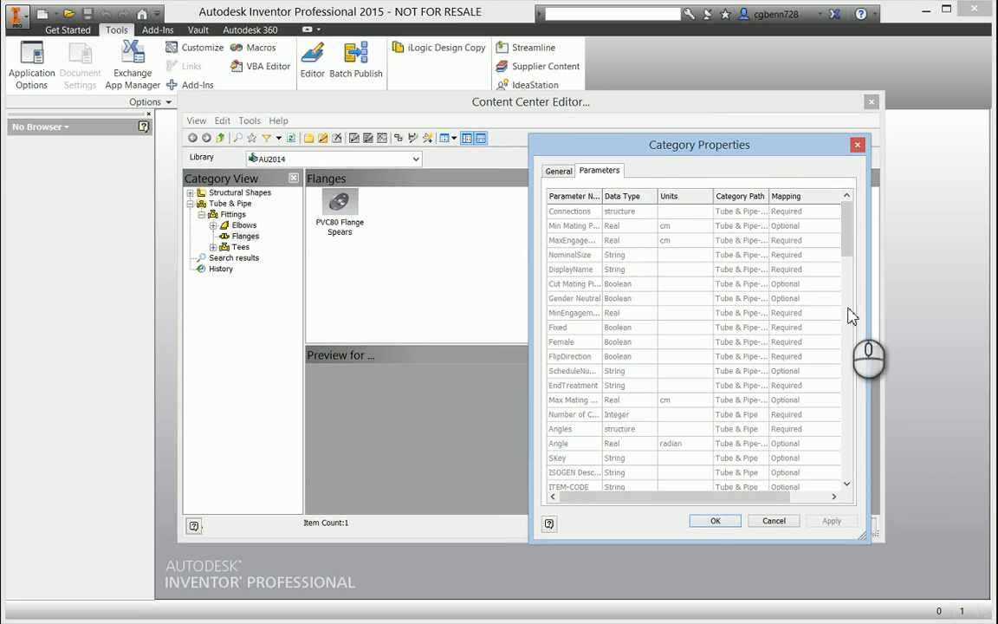
mouse_move(846, 229)
mouse_down()
mouse_move(852, 322)
mouse_move(861, 232)
mouse_up()
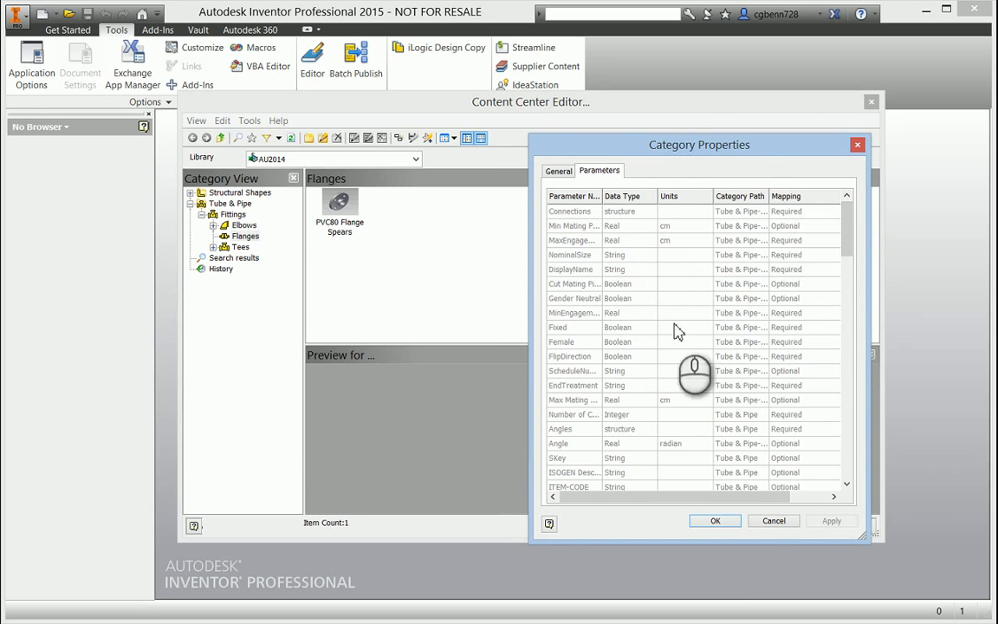
click(773, 522)
Preview the size table of the PVC80 Flange Spears family, and reselect the Flanges category.
click(346, 220)
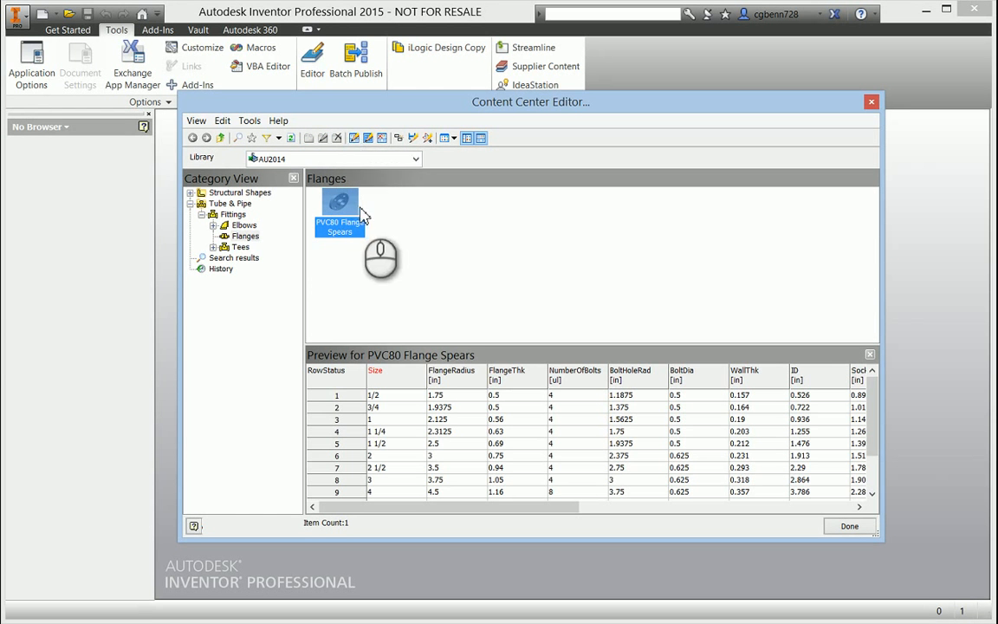
click(244, 238)
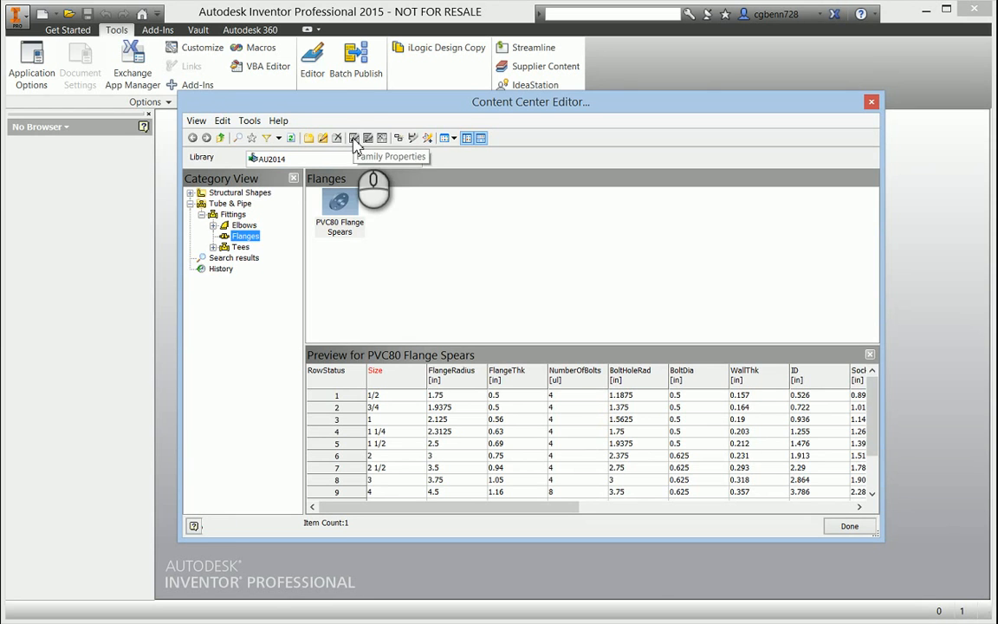
Open the family properties of PVC80 Flange Spears and review the general settings, including the available standard organizations and standards.
click(338, 223)
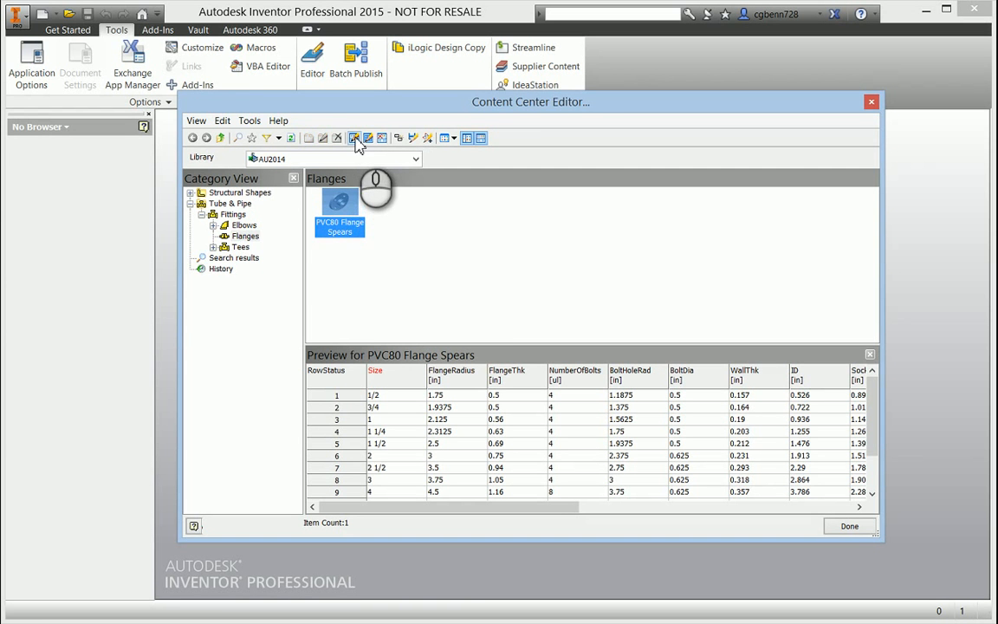
click(357, 142)
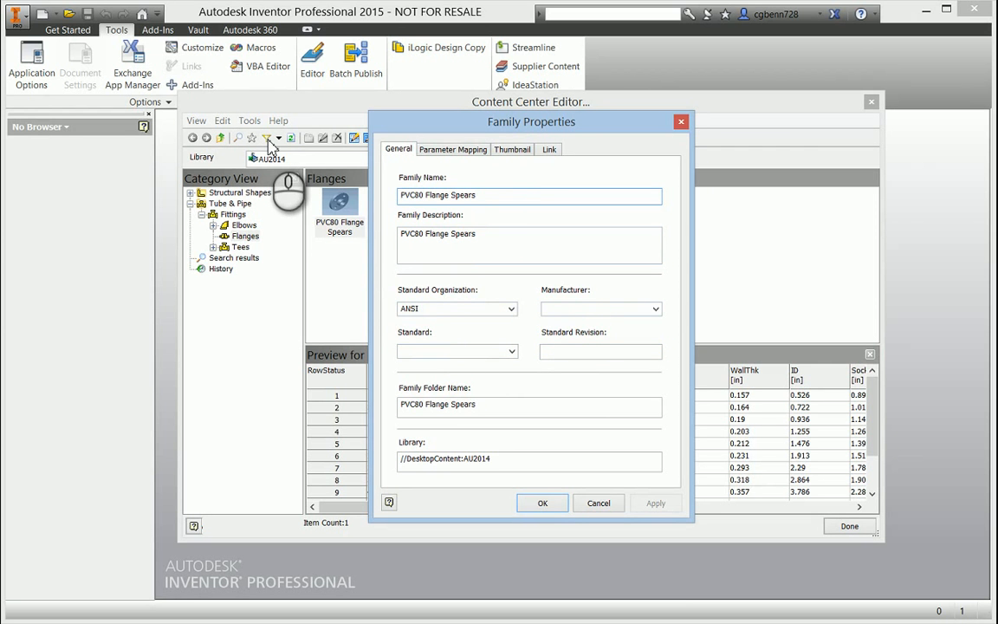
click(510, 309)
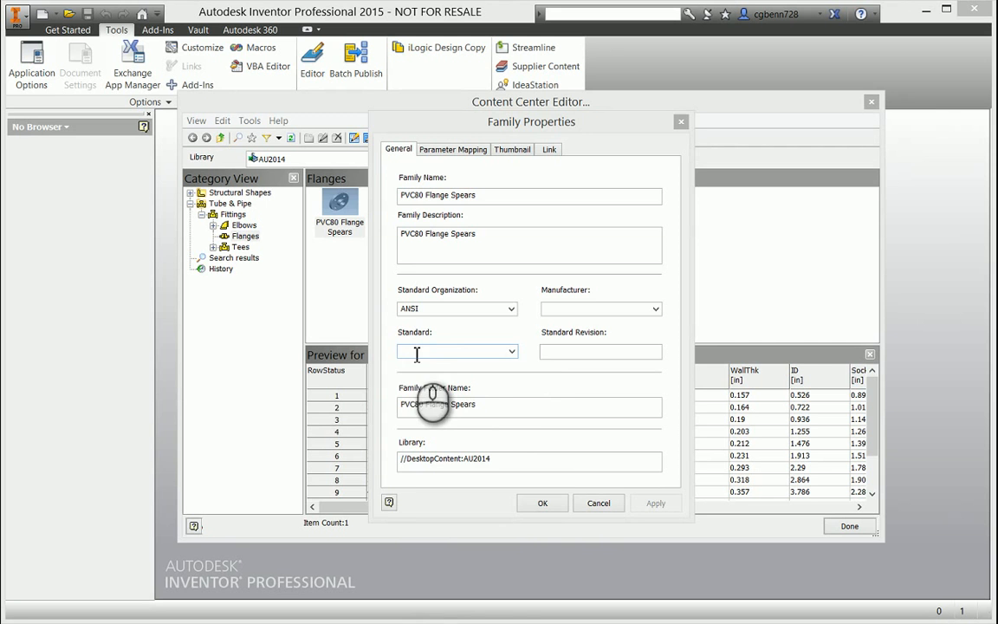
click(513, 351)
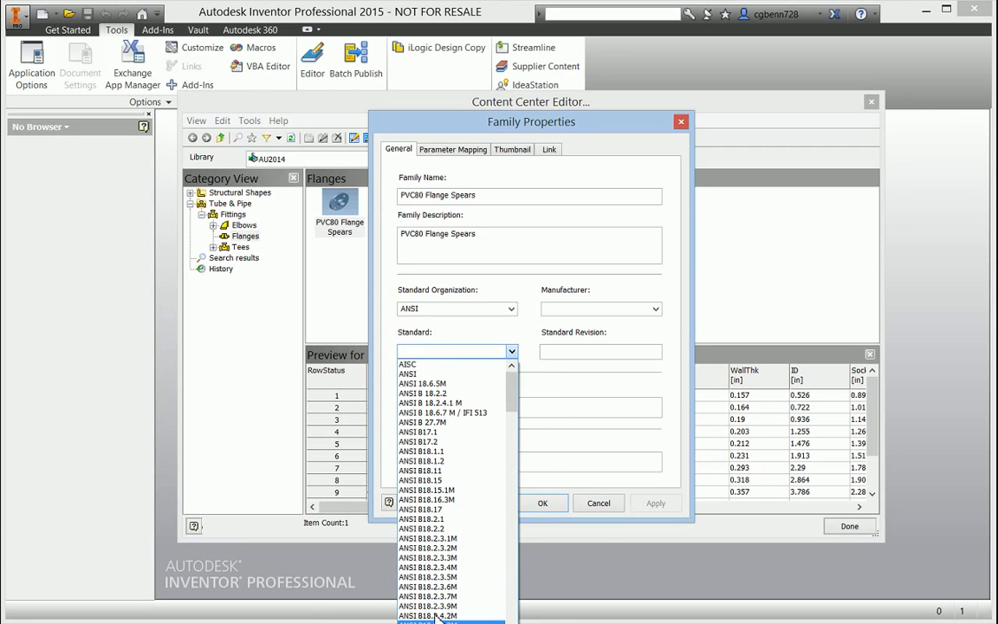
drag(513, 386, 520, 623)
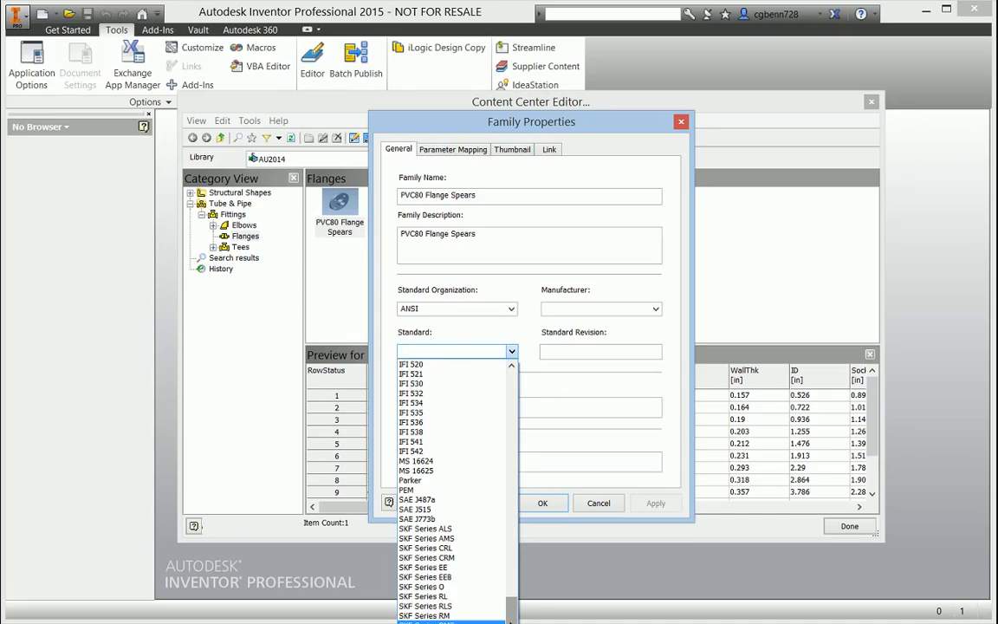
click(433, 310)
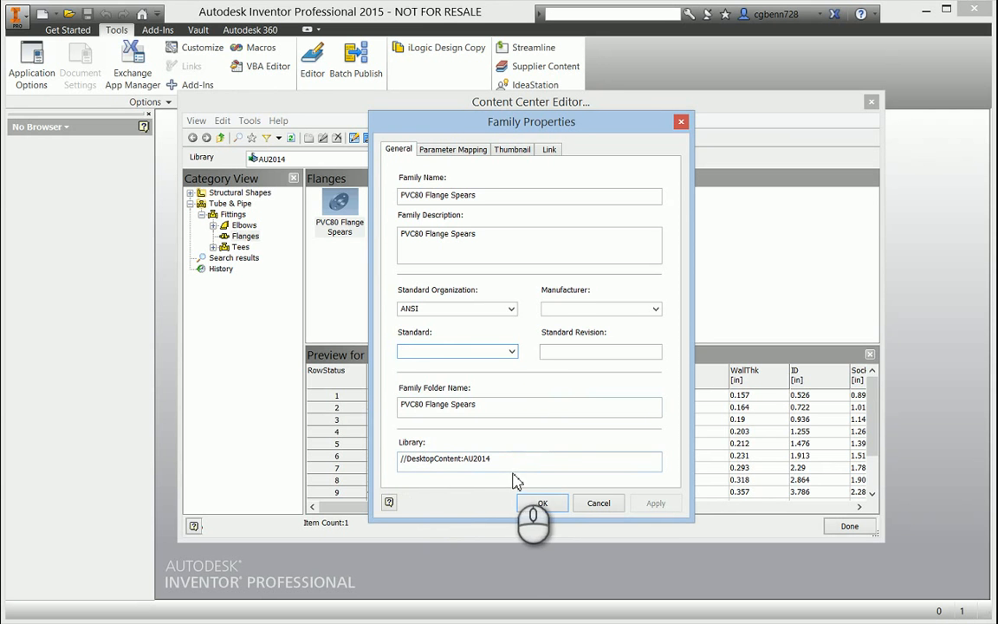
Review the parameter mapping, thumbnail and link properties of the PVC80 Flange Spears family, and cancel without changes.
click(462, 156)
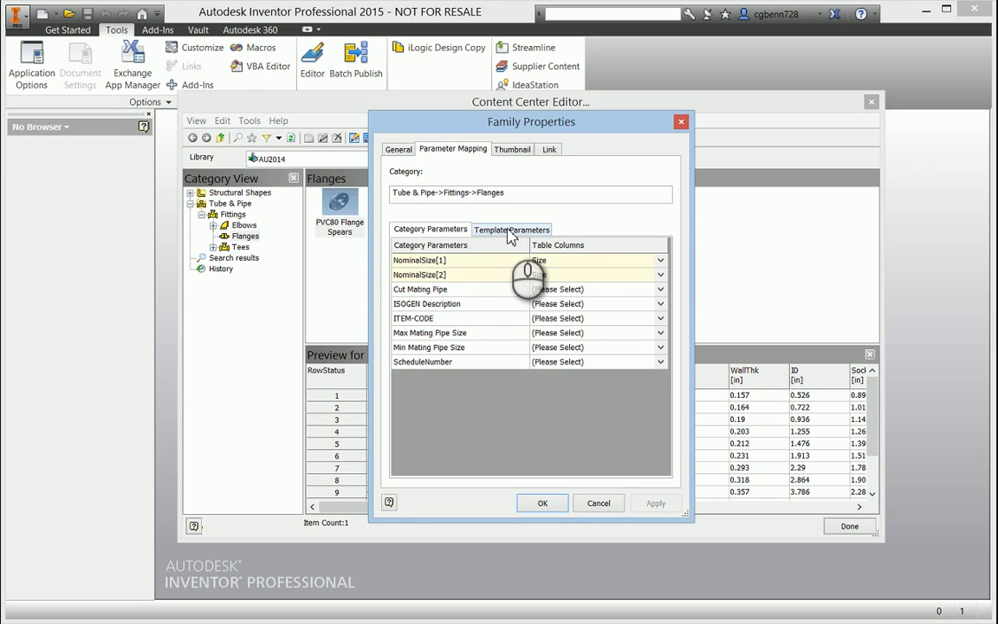
click(511, 151)
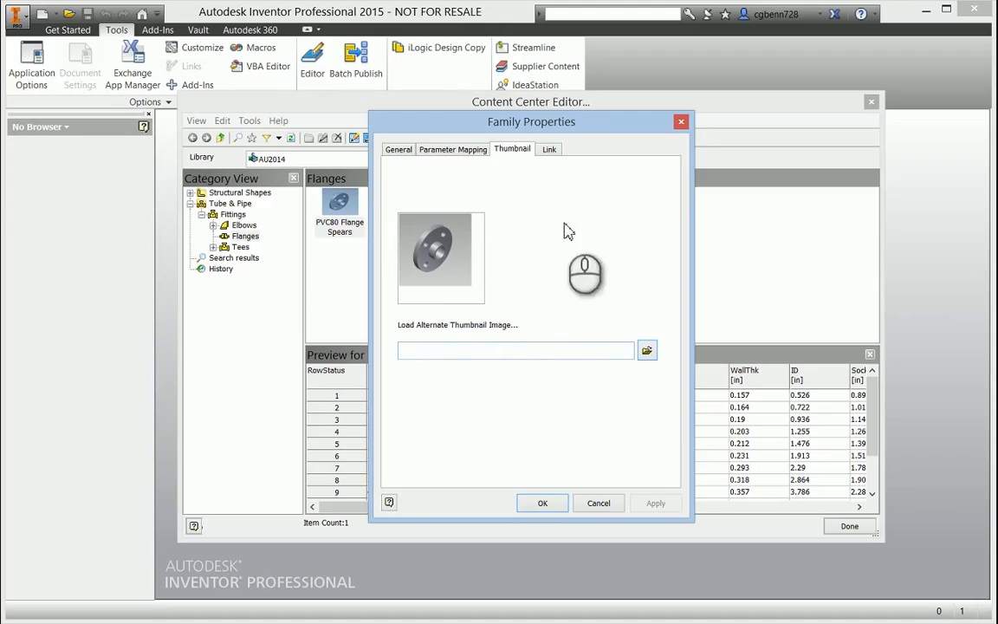
click(550, 149)
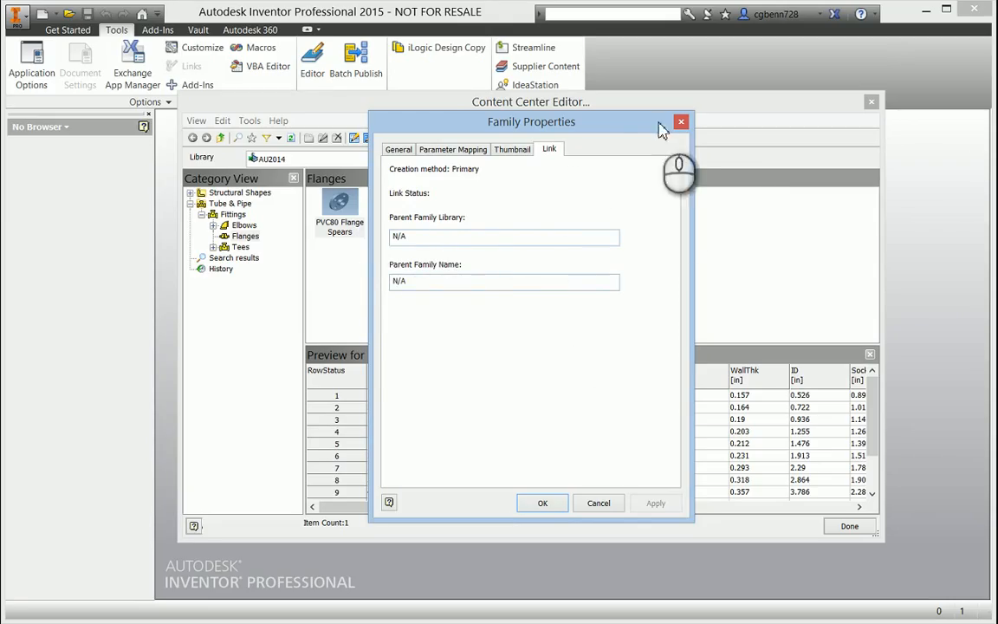
click(603, 506)
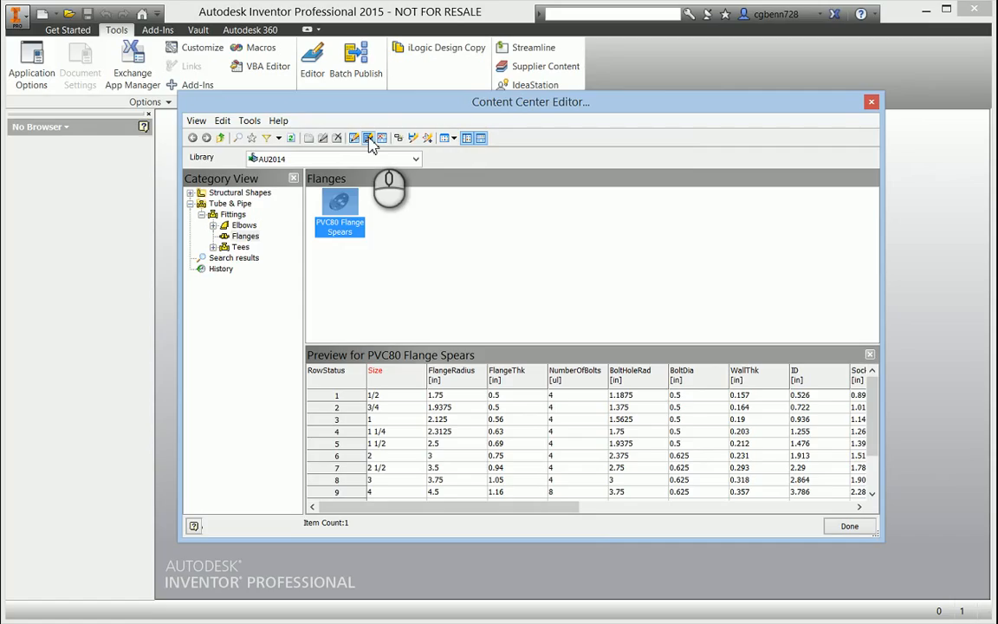
Examine all columns of the PVC80 Flange Spears family table through DESIGNATION, and close the table.
click(369, 141)
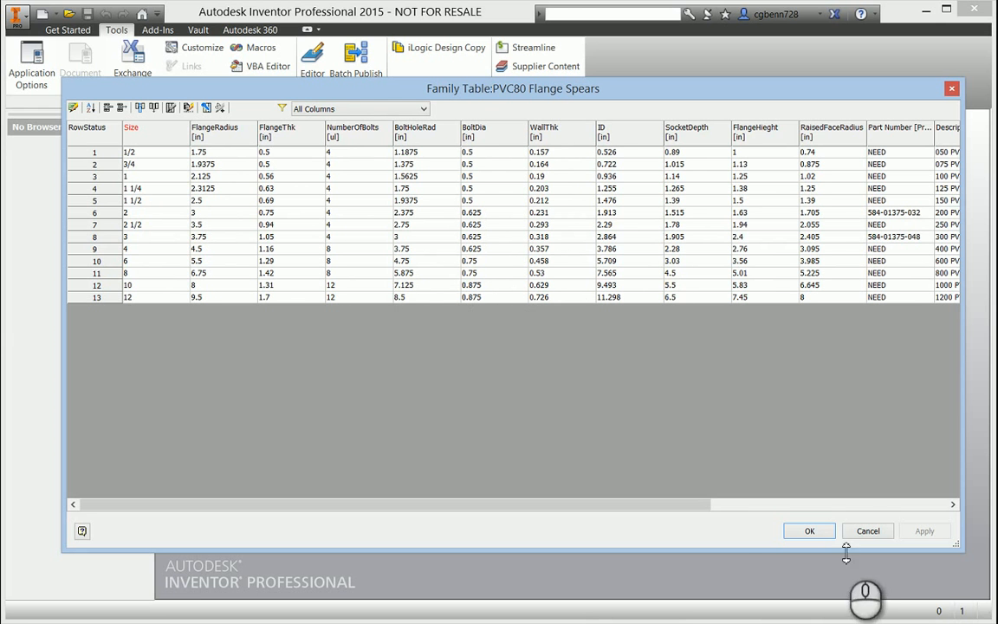
click(684, 504)
drag(684, 503, 980, 527)
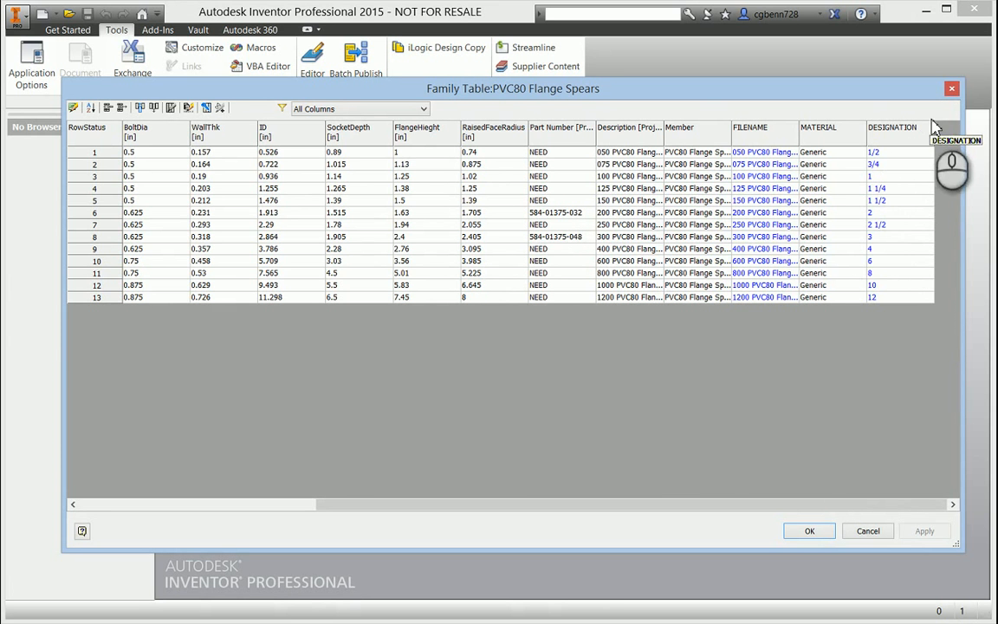
click(952, 89)
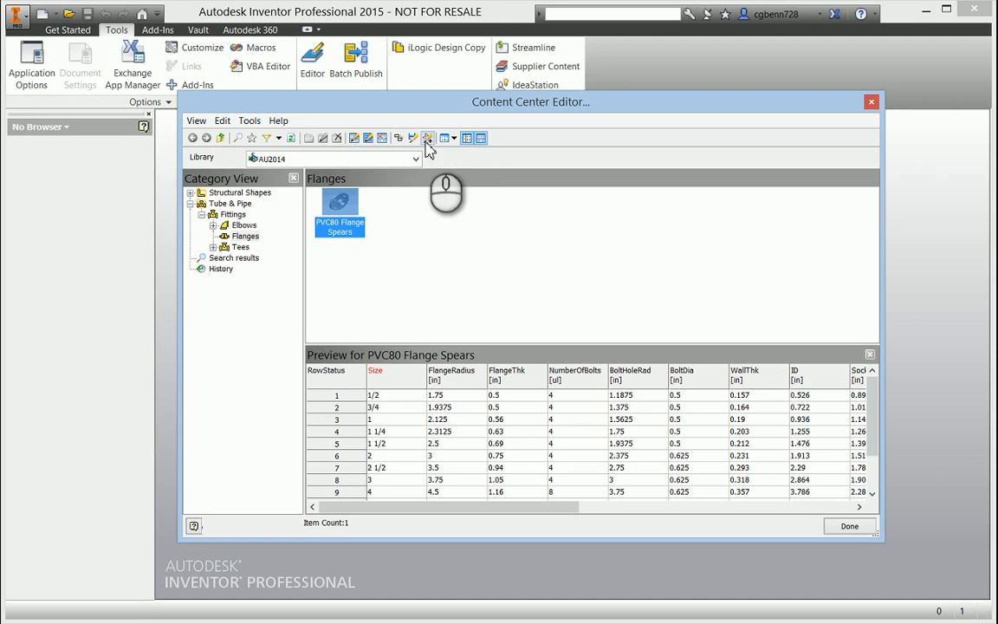
Check the Copy To target libraries and the other copy commands for the PVC80 Flange Spears family, and dismiss them.
click(399, 141)
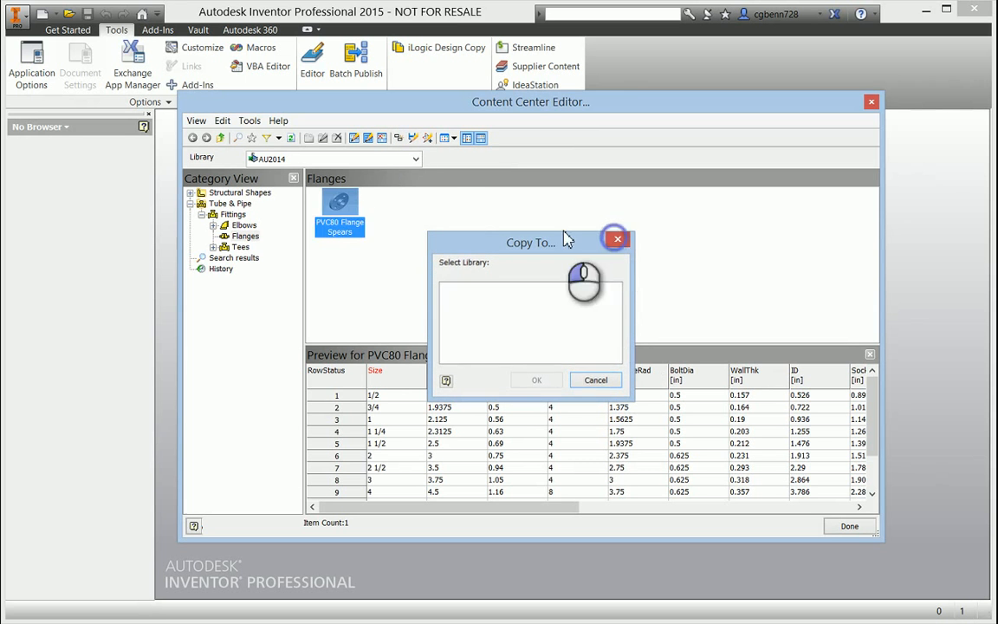
click(618, 239)
click(344, 221)
right_click(349, 227)
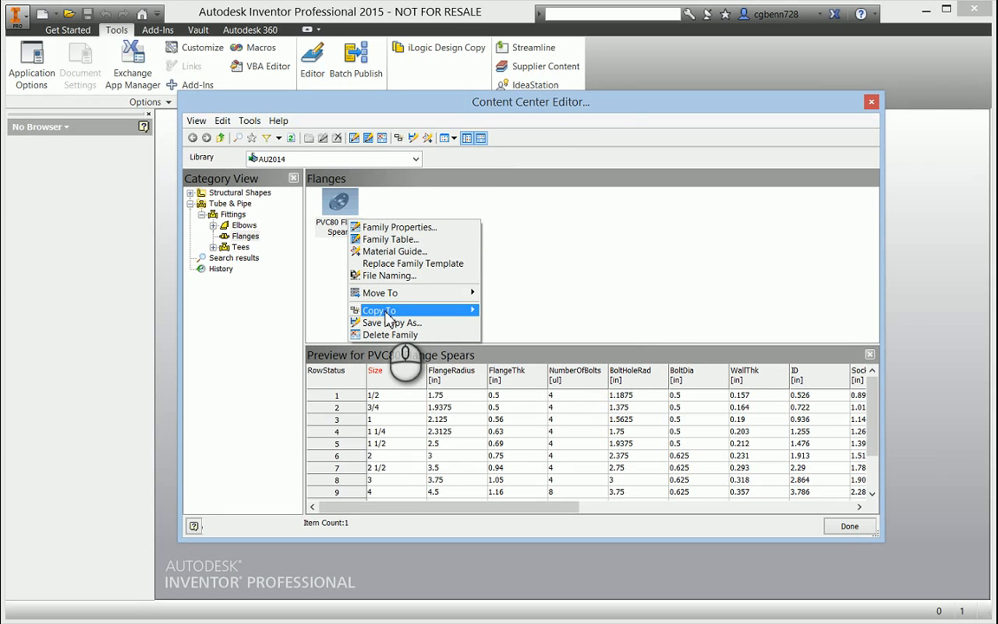
mouse_move(386, 314)
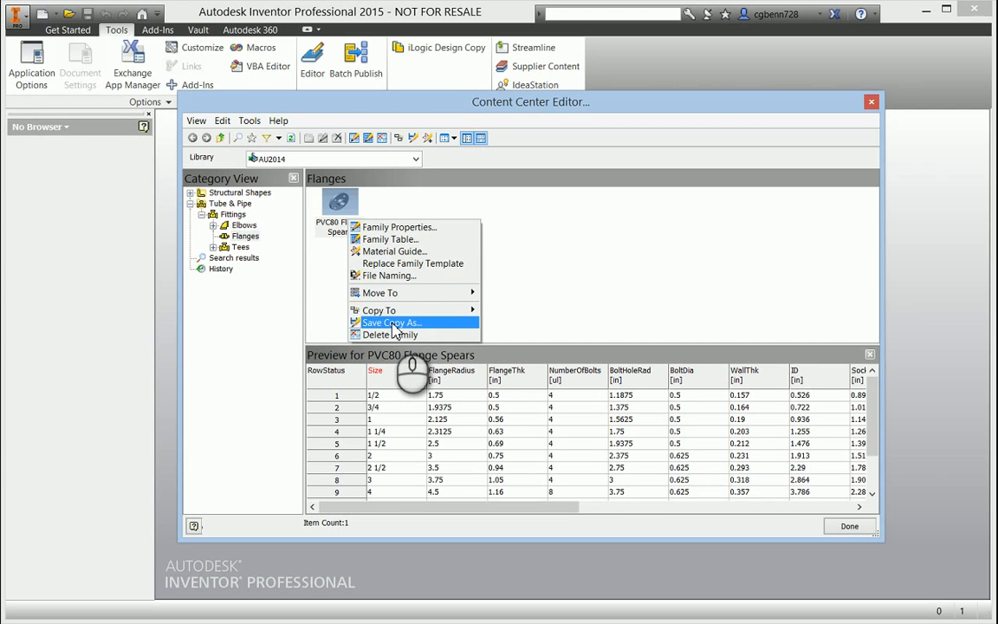
click(332, 271)
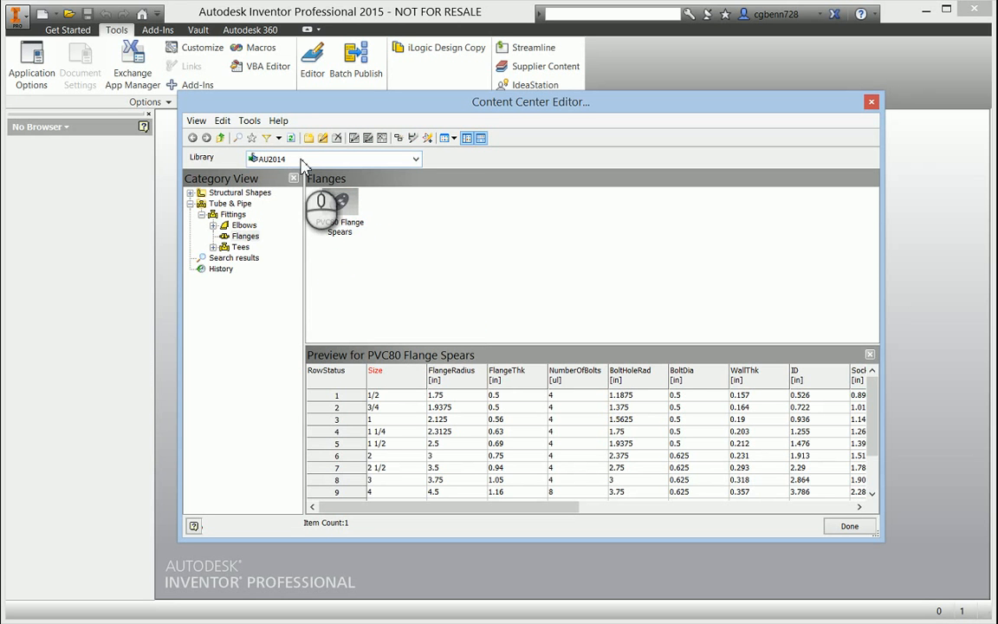
Switch the library to Merged View and browse to the end of the Flanges families.
click(302, 160)
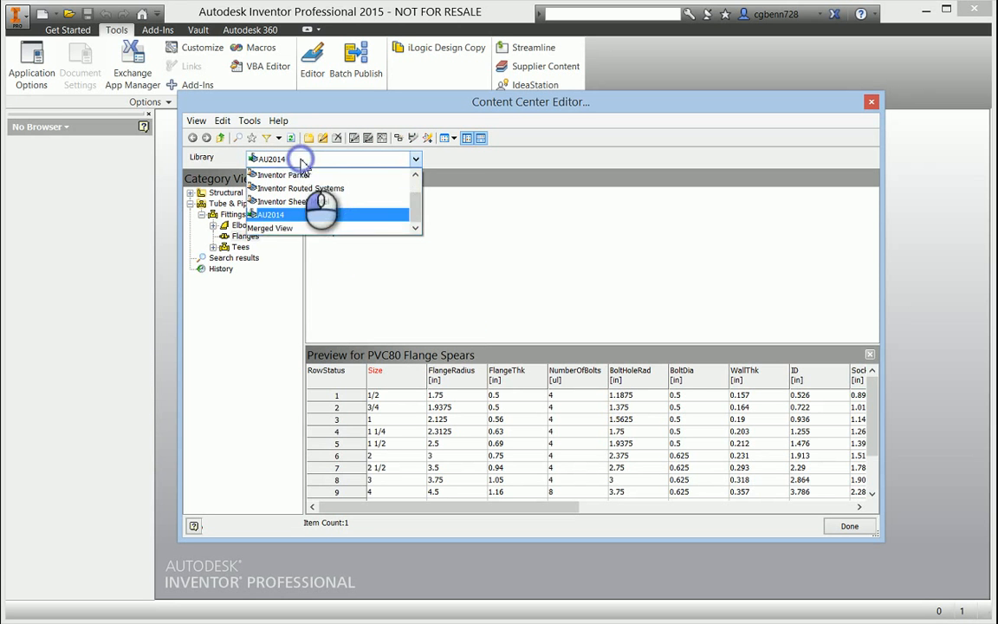
click(275, 230)
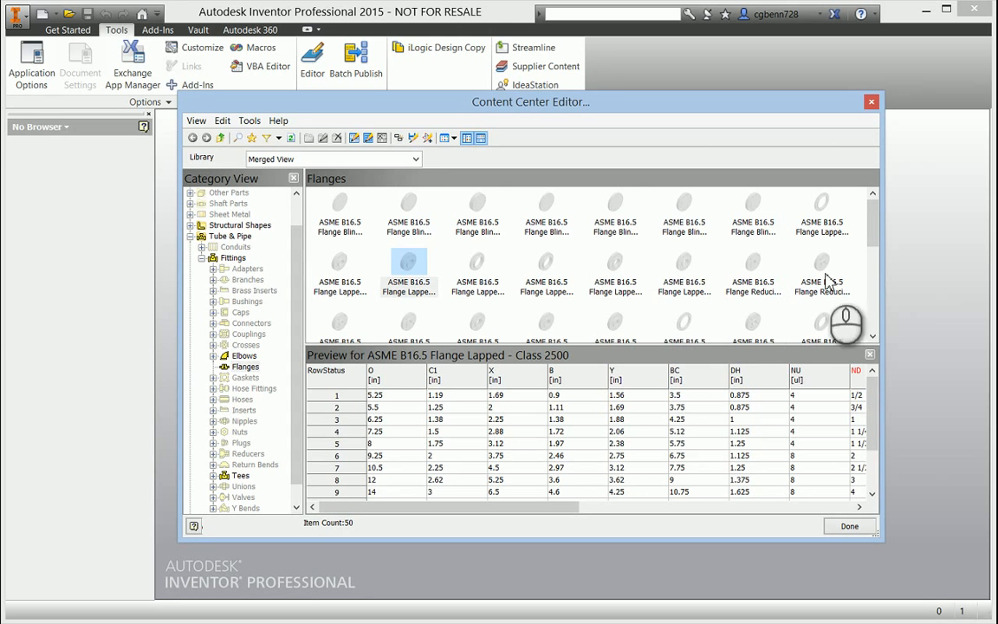
drag(873, 227, 875, 303)
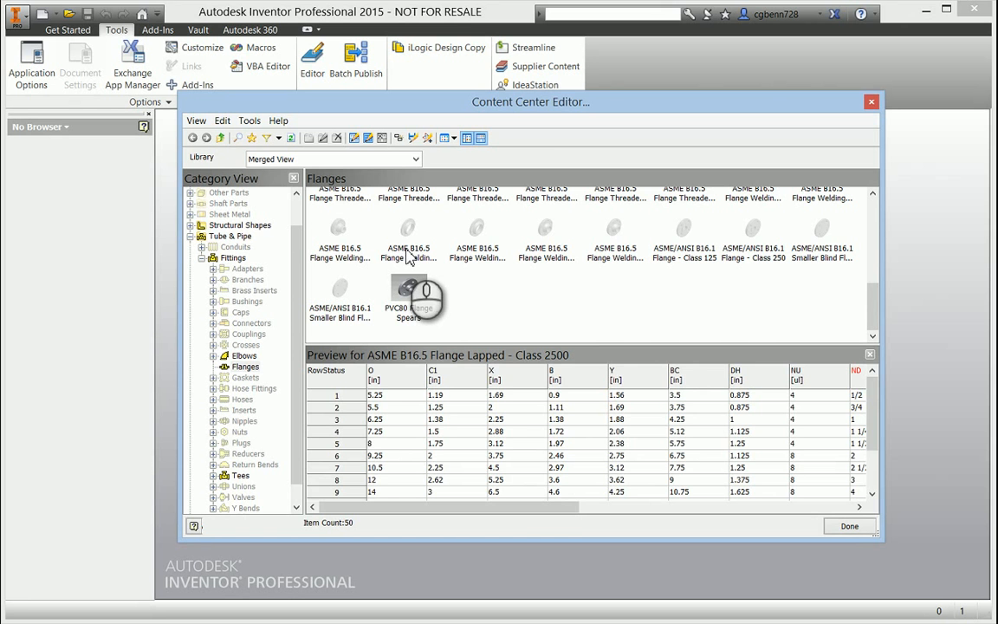
Review the independent and parent-linked Save Copy As options for ASME B16.5 Flange Welding Neck - Class 300, and cancel the copy.
right_click(409, 252)
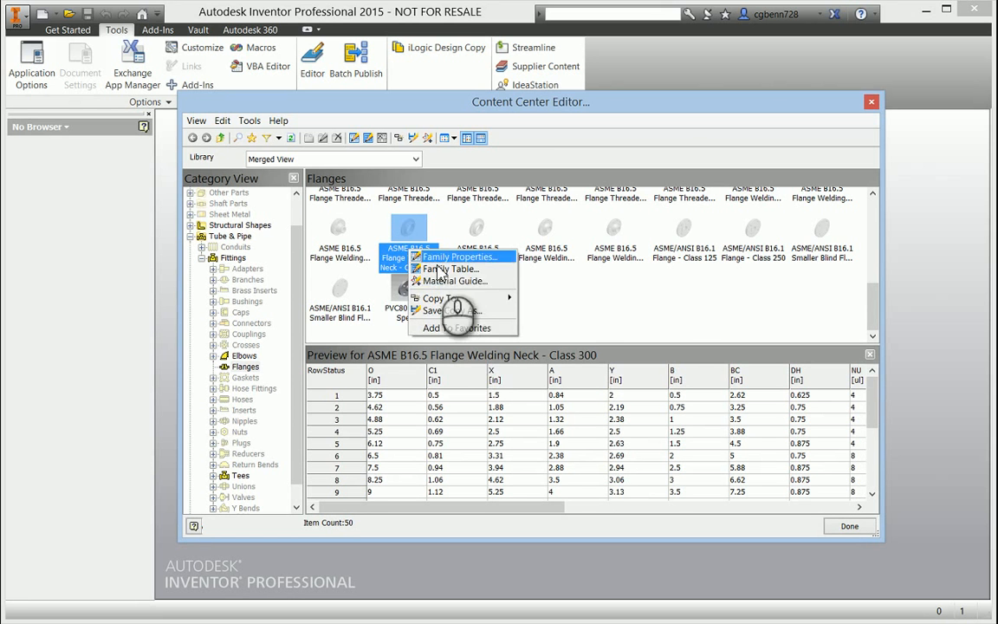
click(469, 311)
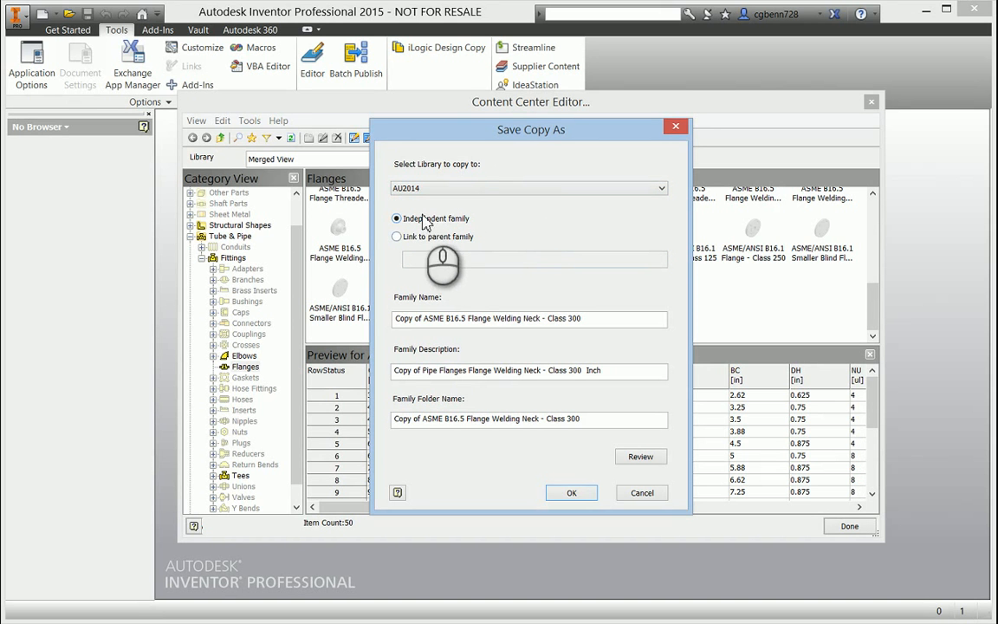
click(415, 238)
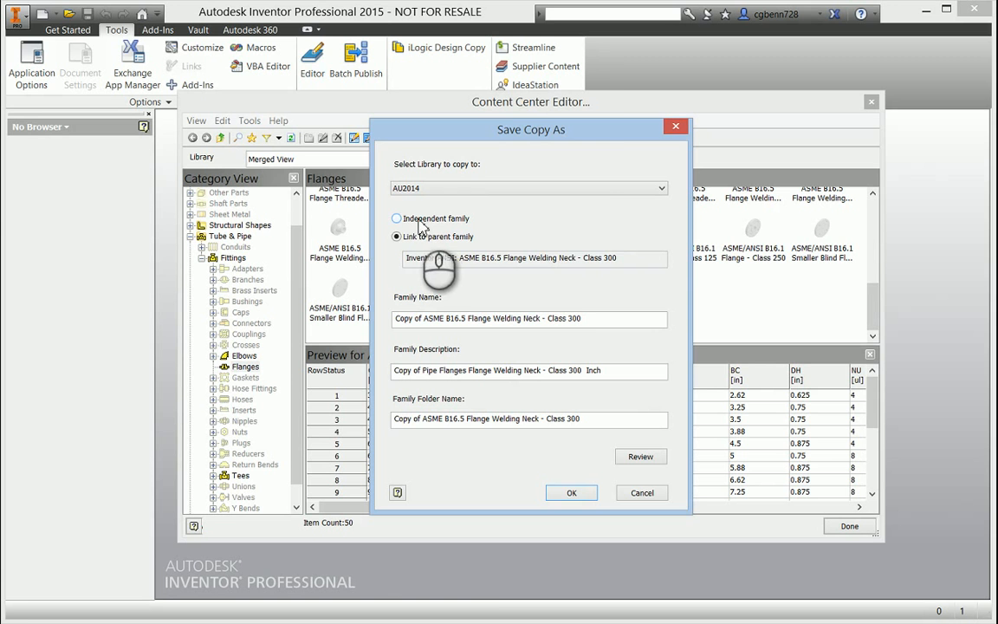
click(407, 219)
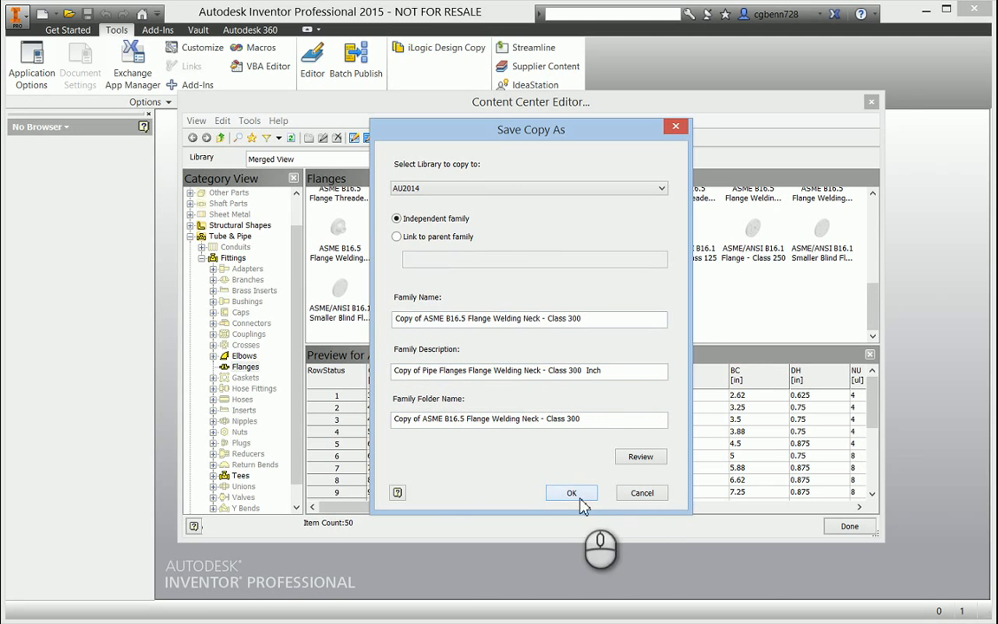
click(642, 492)
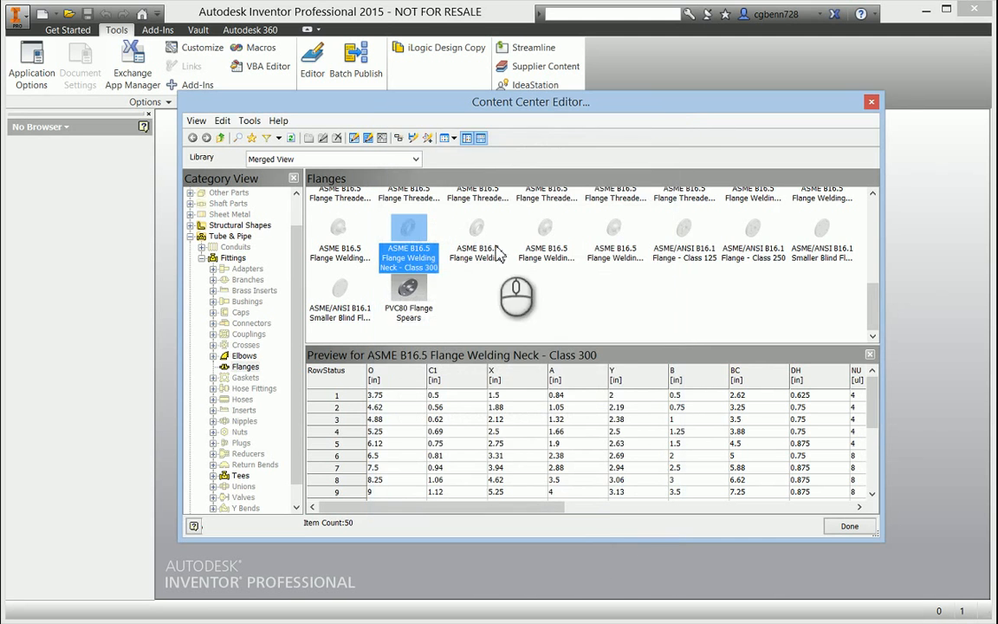
Start the Material Guide for PVC80 Flange Spears, creating a new independent family for each material in the AU2014 library.
click(407, 294)
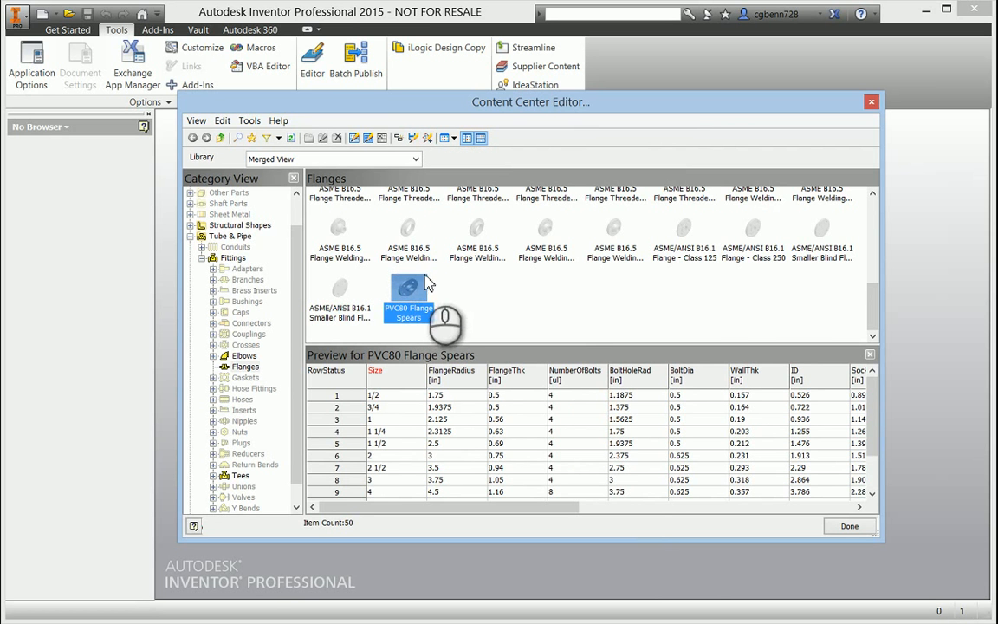
click(428, 140)
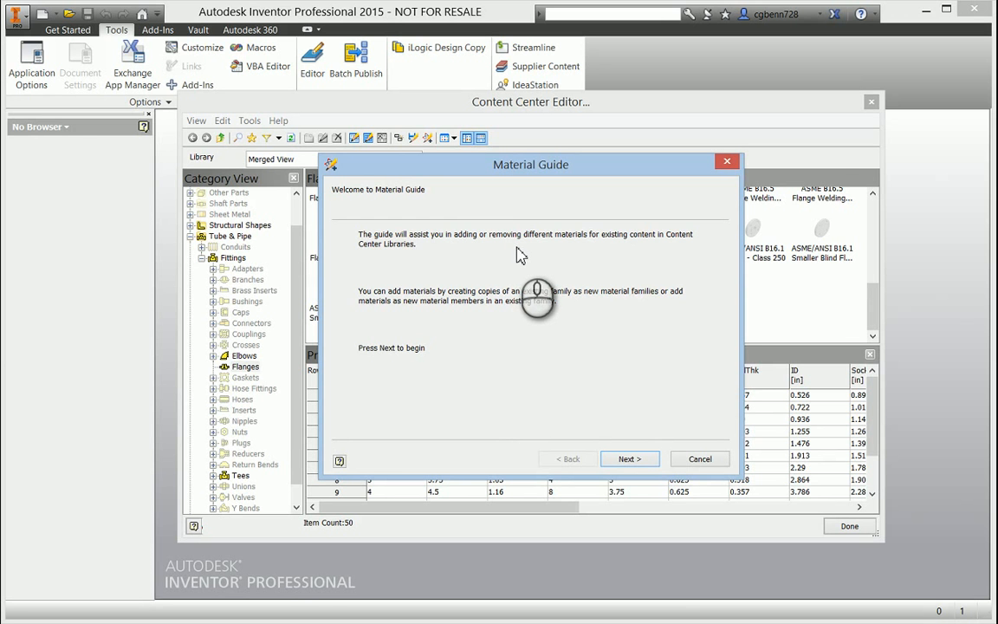
drag(517, 165, 712, 166)
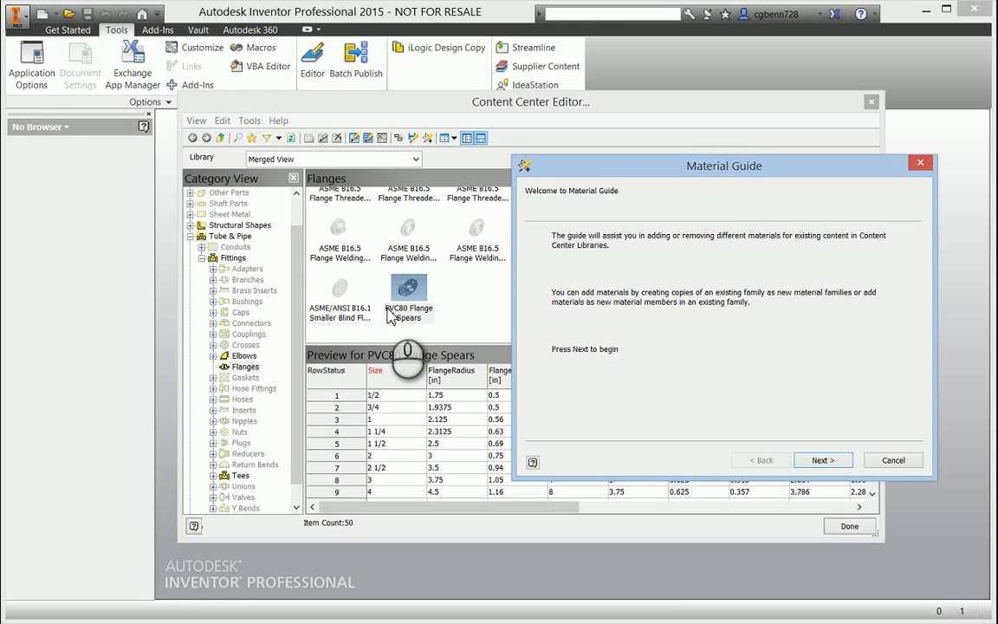
click(821, 462)
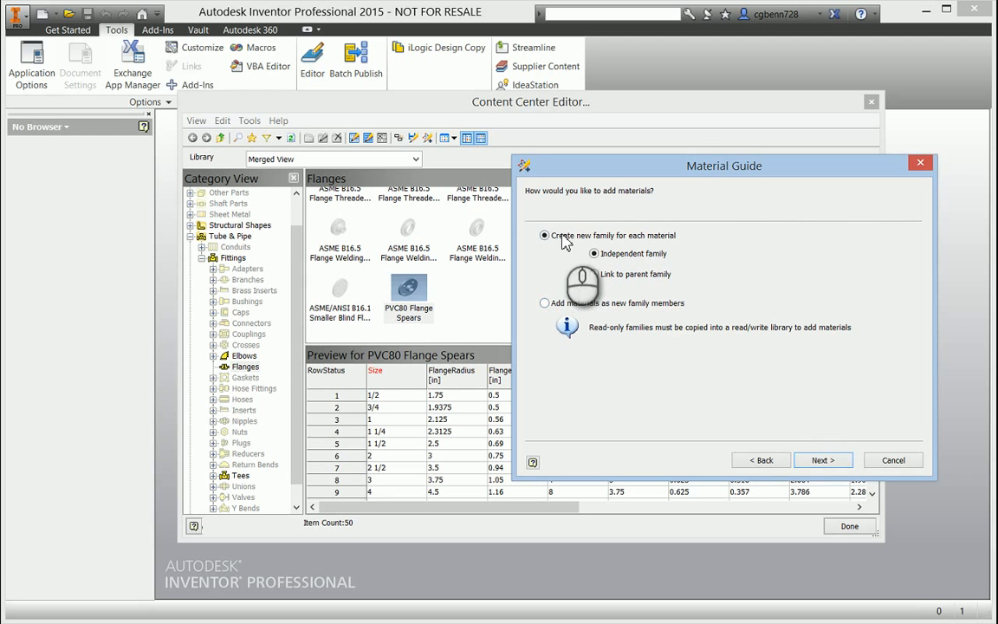
click(822, 468)
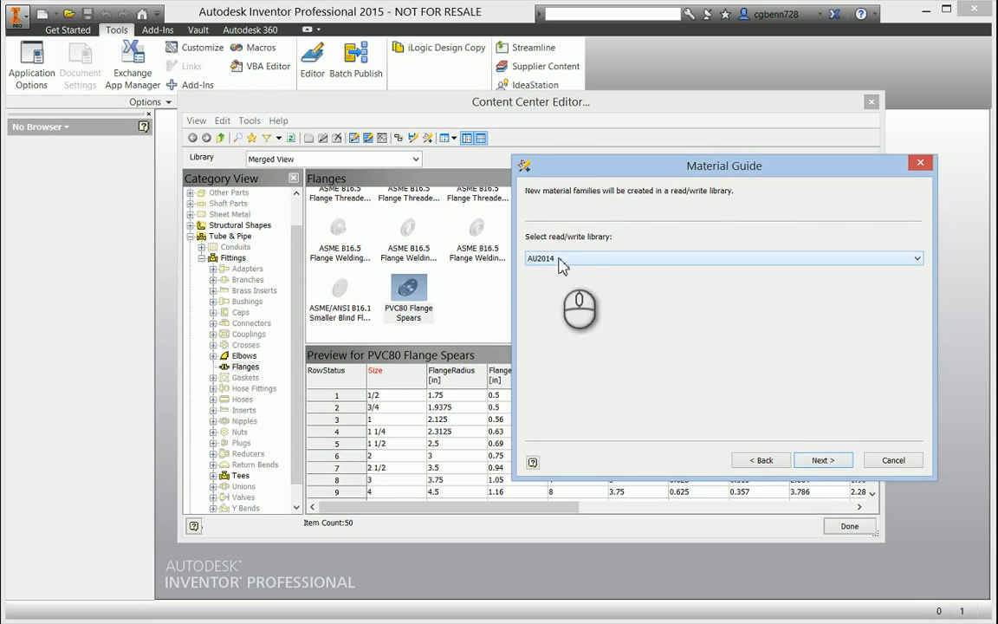
click(918, 260)
click(910, 271)
click(821, 460)
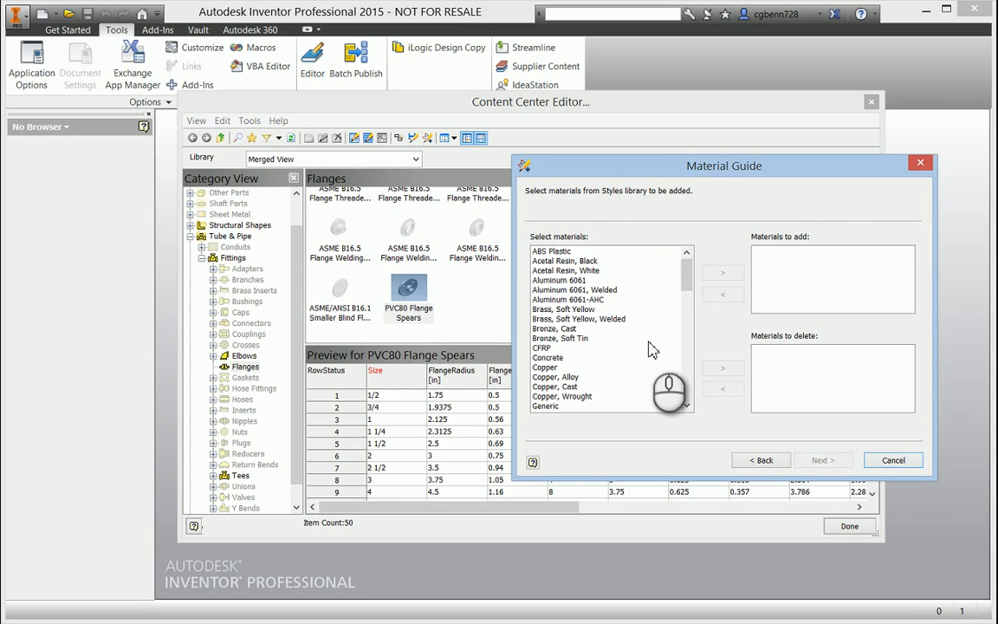
Add Iron, Cast to the materials to add and continue to the material alias assignment.
drag(686, 270, 700, 320)
drag(699, 336, 698, 310)
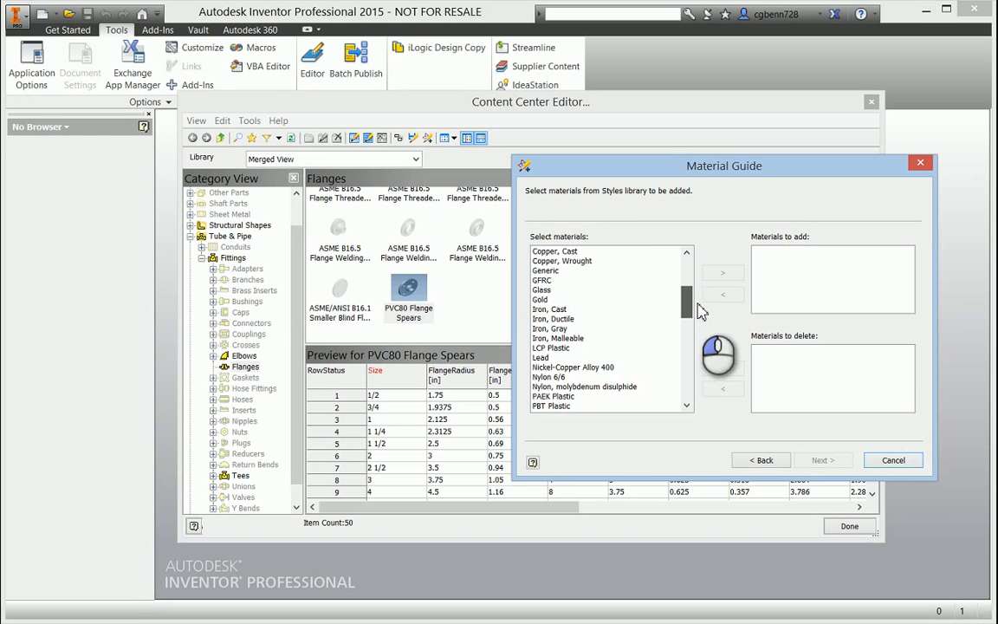
click(561, 310)
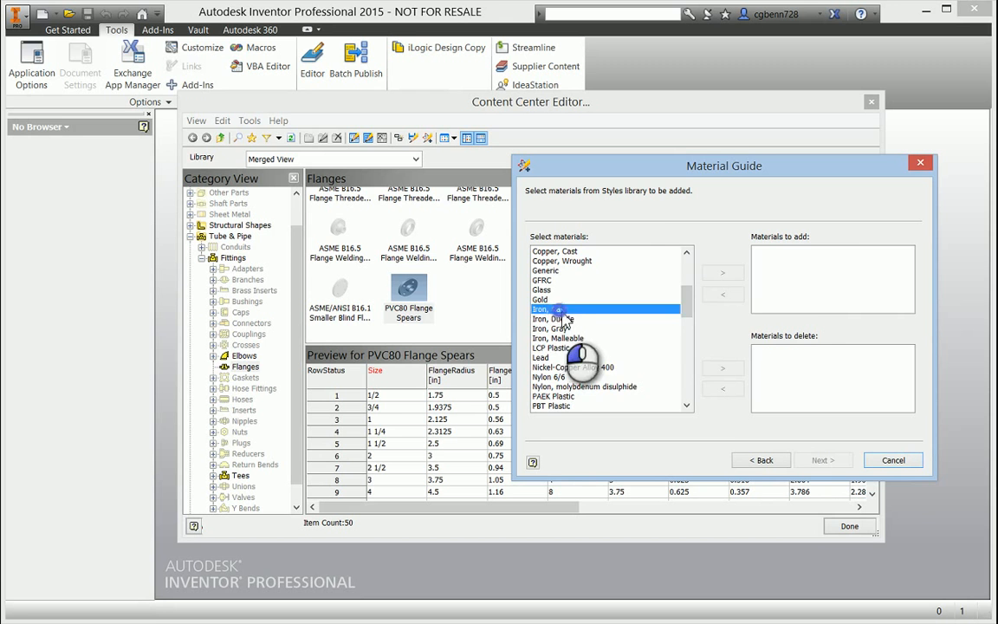
click(717, 273)
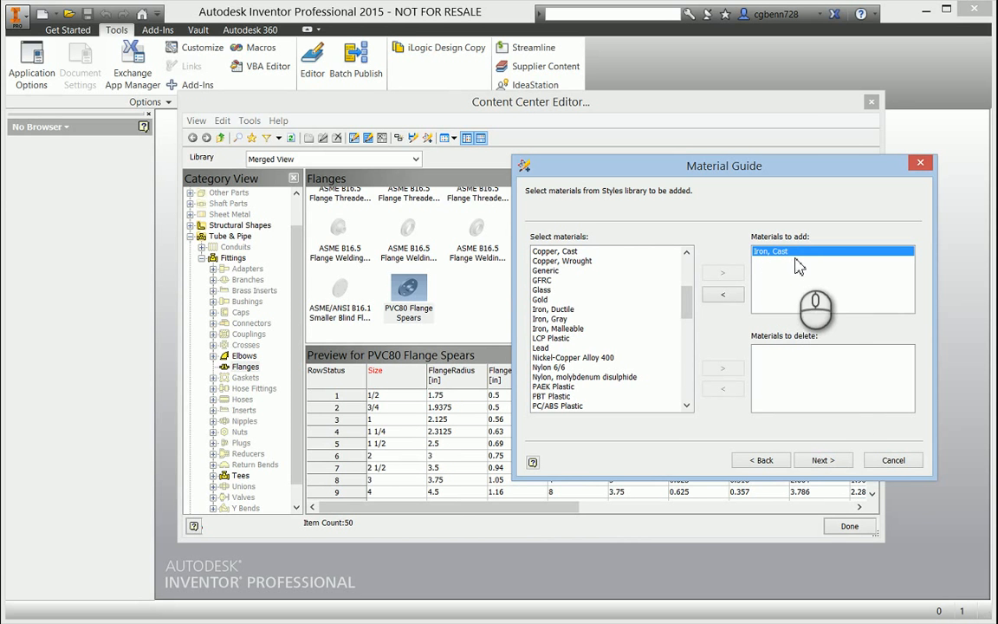
click(823, 460)
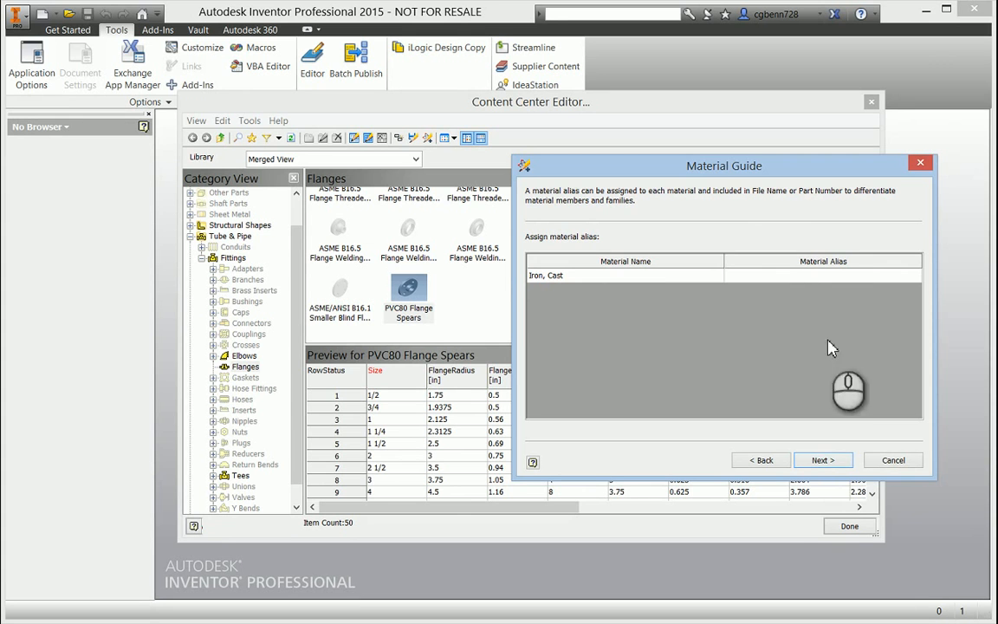
Continue without a material alias and review the family and file names planned for the Iron, Cast flange family.
click(824, 462)
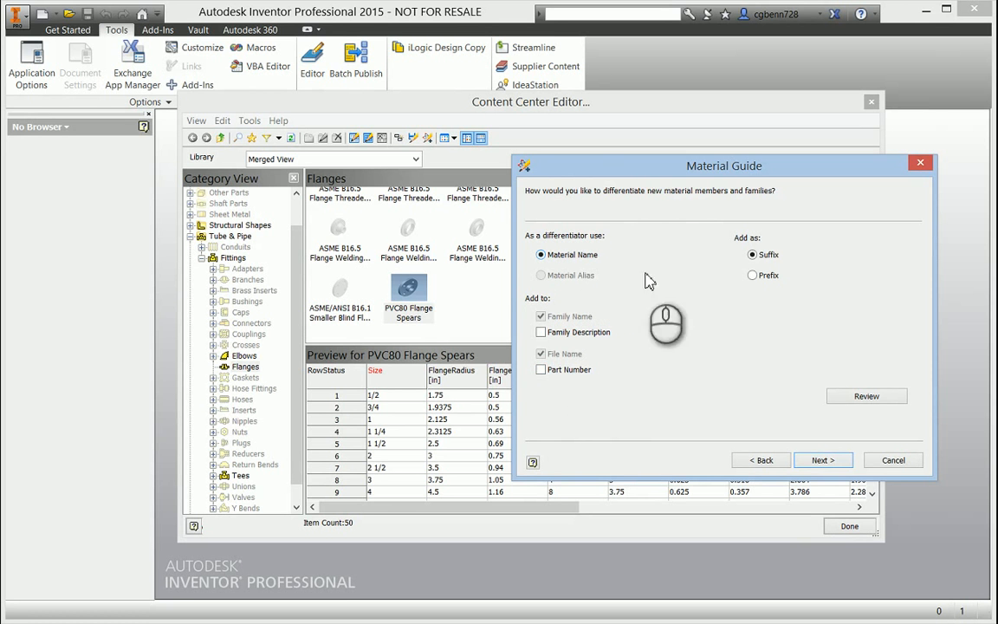
click(867, 399)
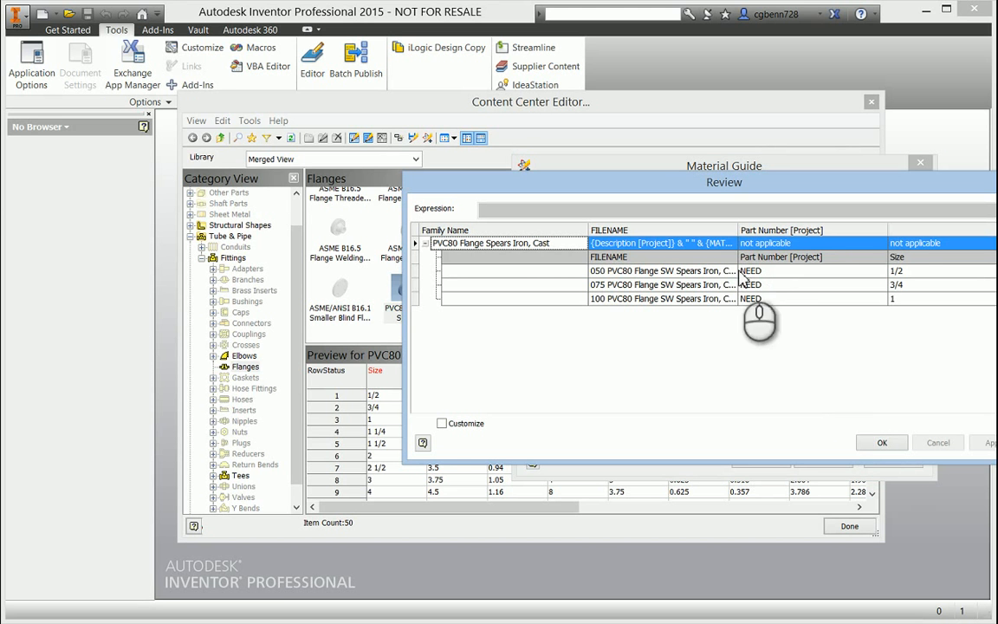
drag(588, 231, 531, 230)
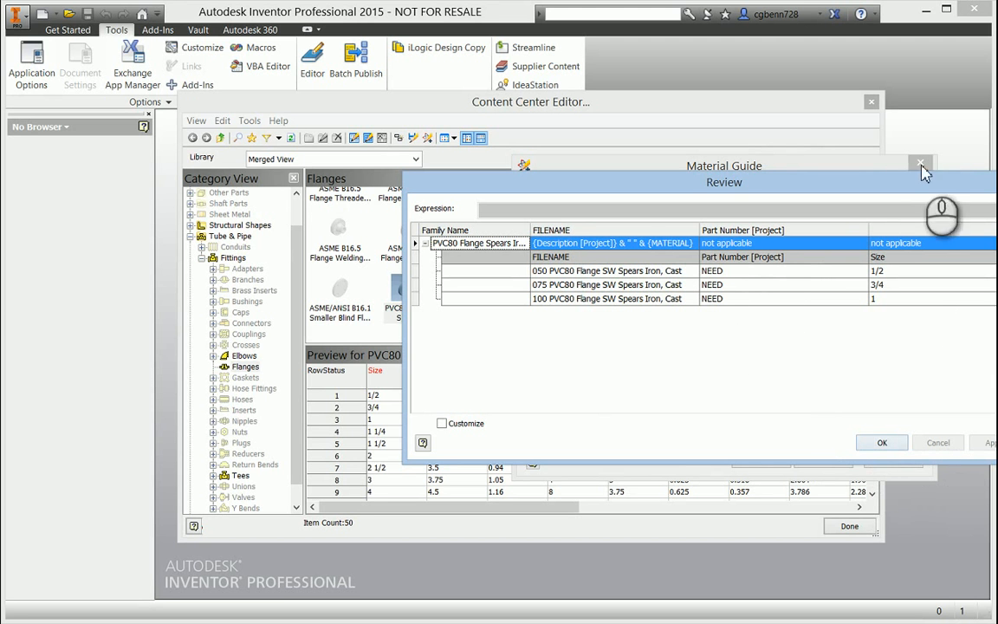
drag(897, 187, 750, 142)
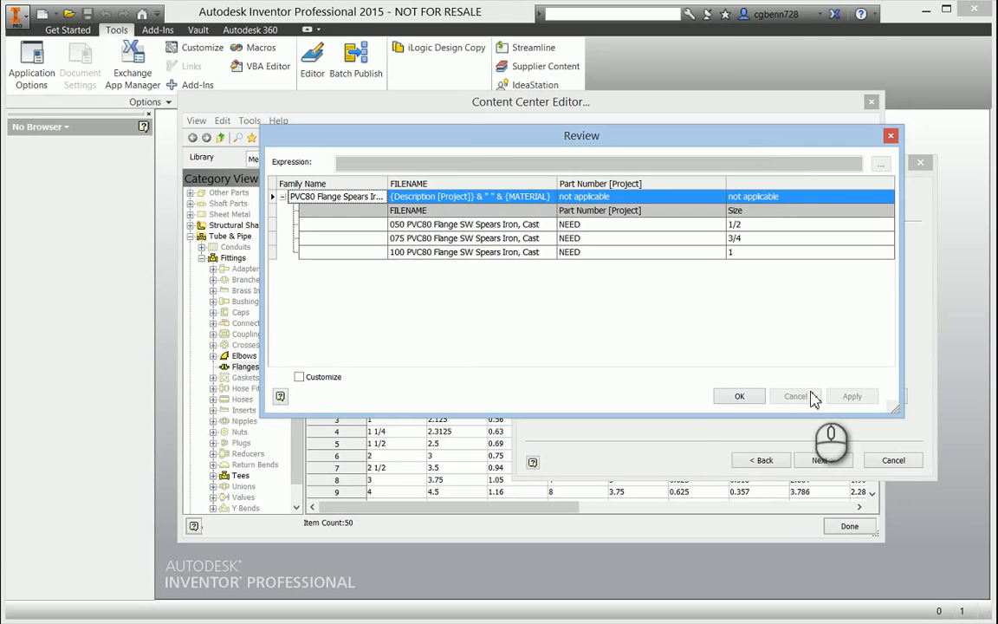
click(891, 135)
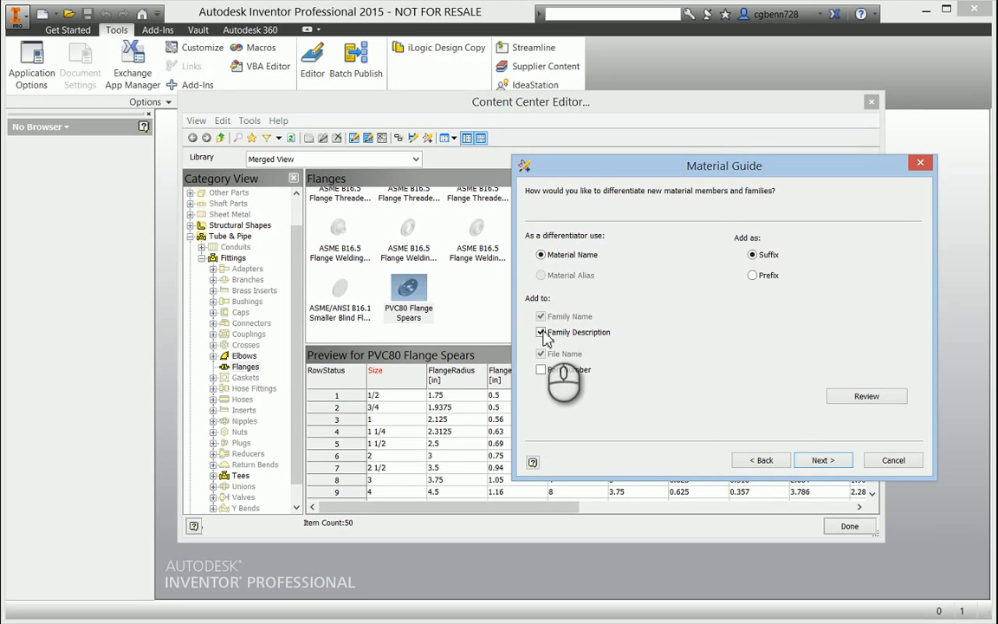
Include the material name suffix in the family description, recheck the naming, and run the Material Guide to completion.
click(868, 400)
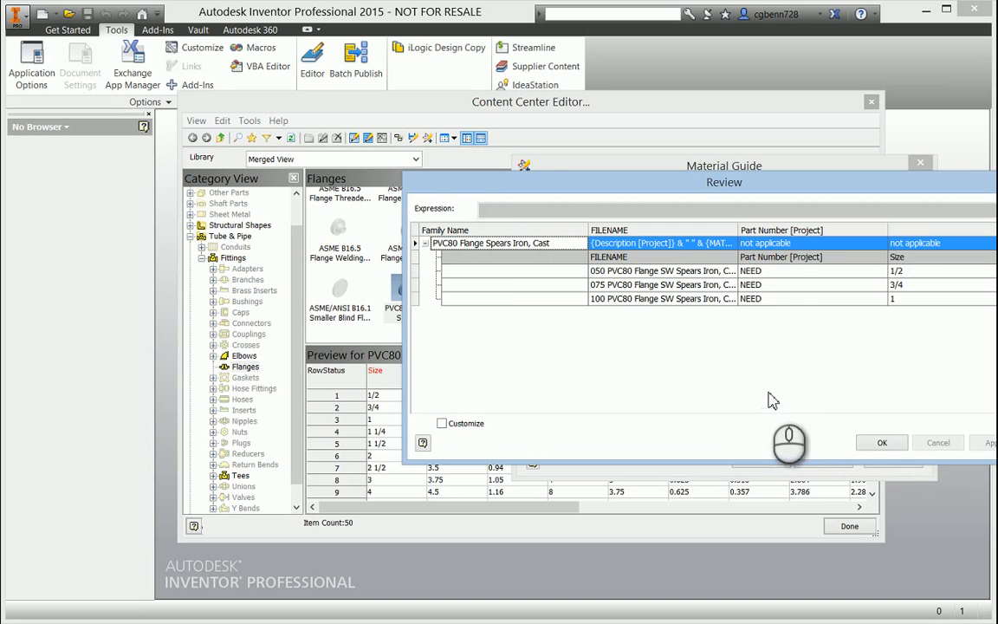
click(897, 443)
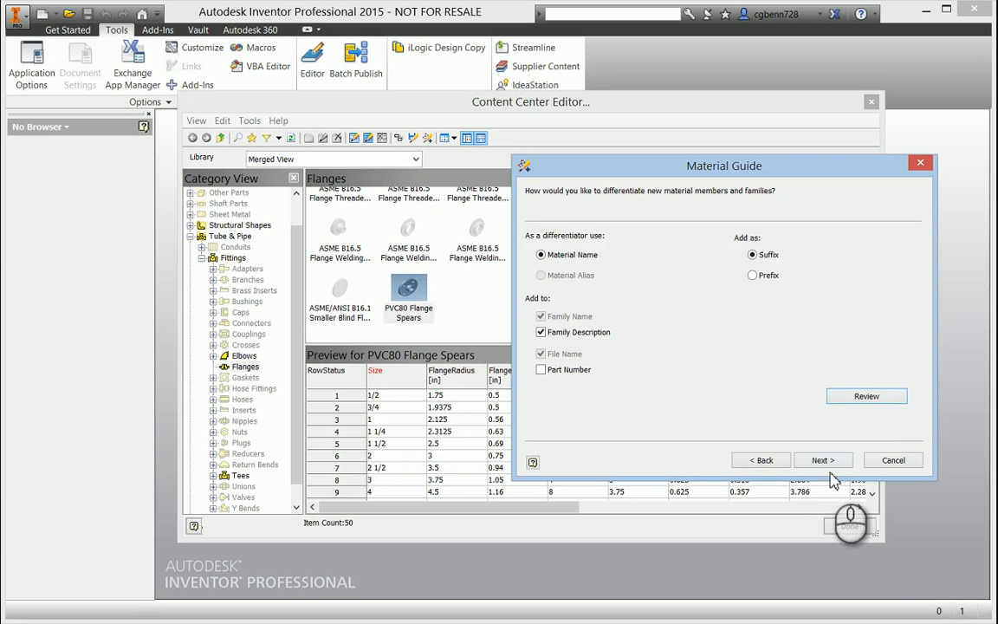
click(826, 463)
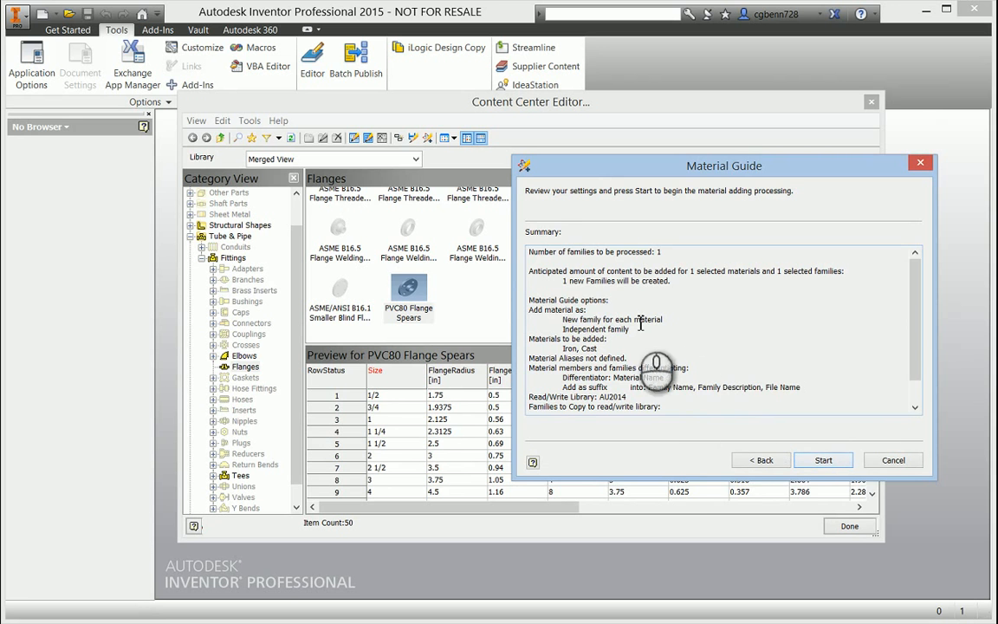
click(825, 461)
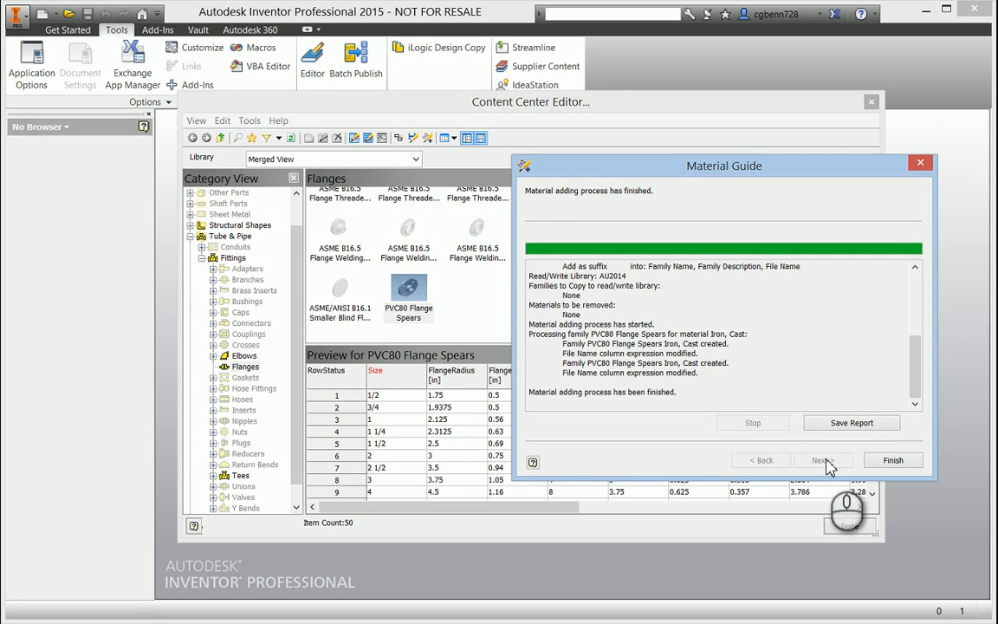
click(901, 461)
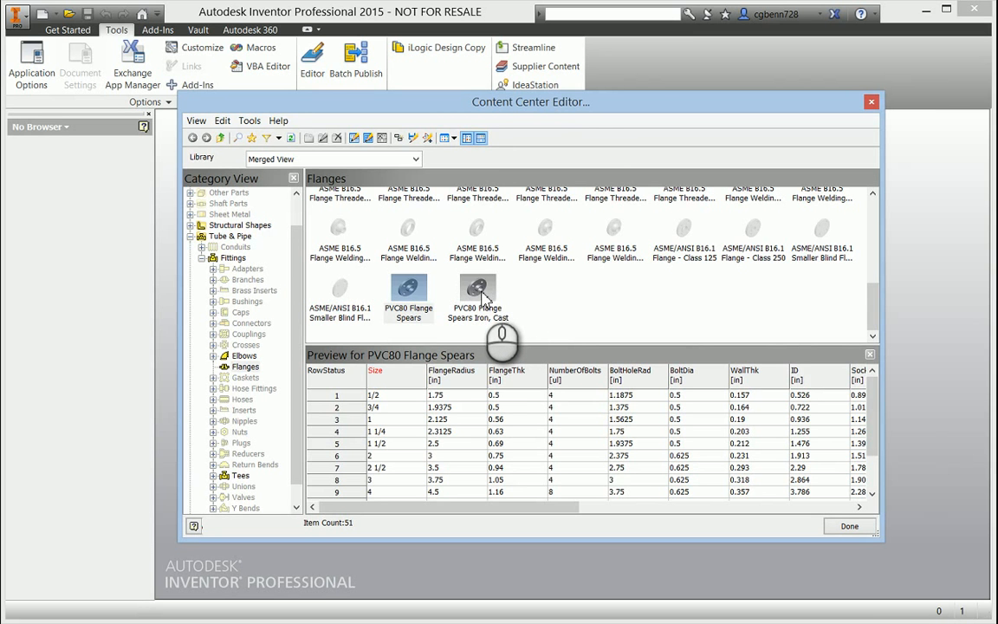
Examine the material and file name columns of the PVC80 Flange Spears Iron, Cast family, and reselect the original PVC80 Flange Spears.
click(482, 297)
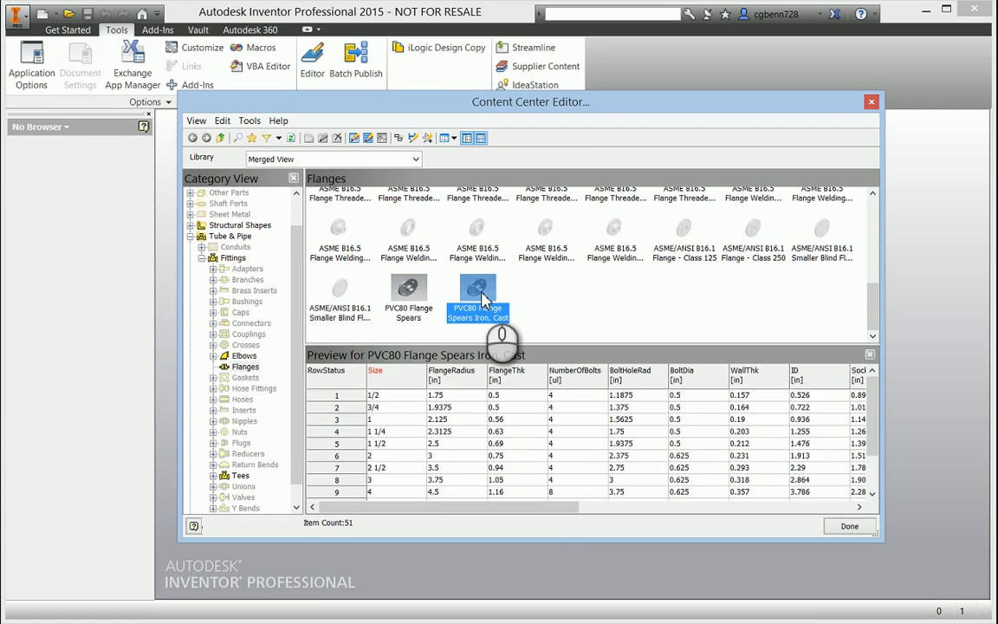
drag(543, 511, 796, 524)
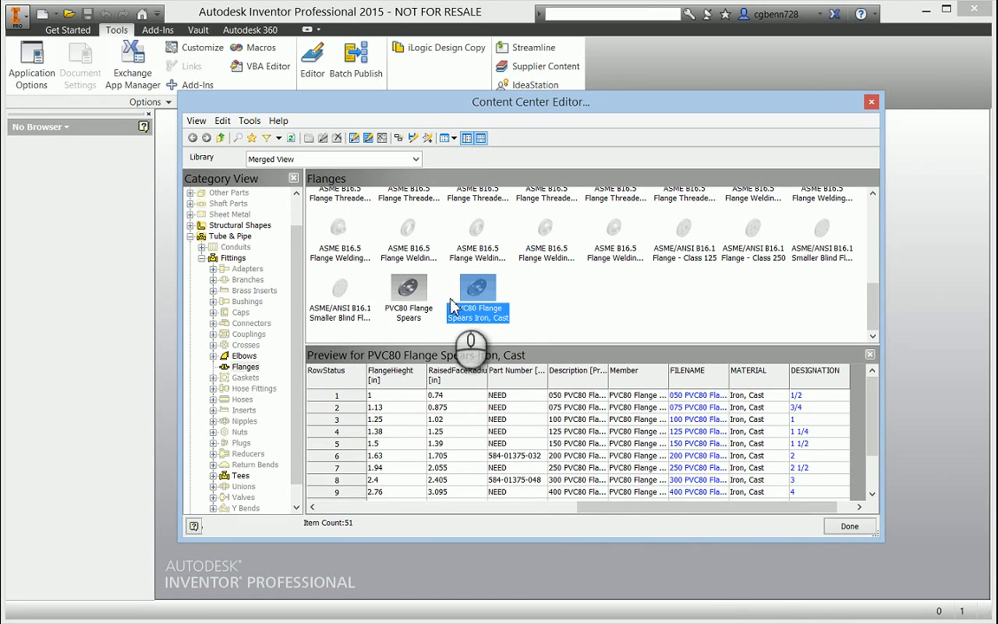
click(416, 302)
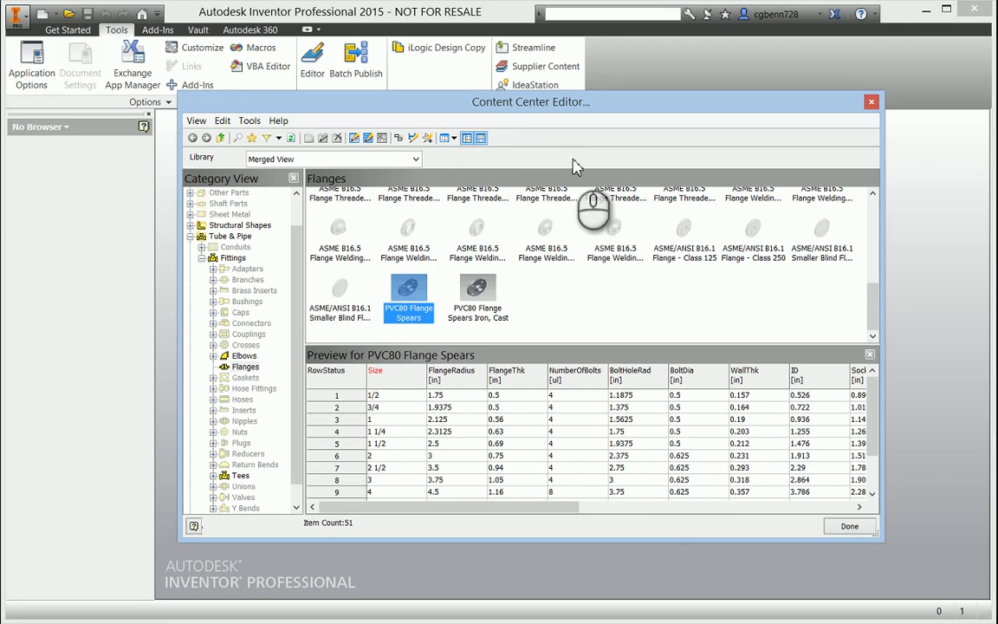
Display the Flanges families as a List, and change the display to Detail List.
click(453, 141)
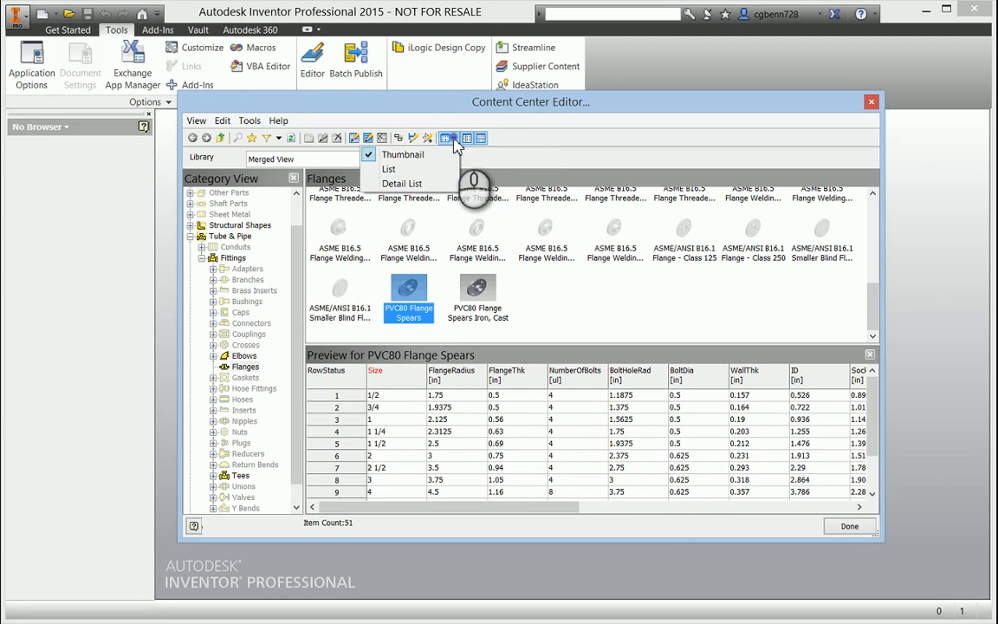
click(388, 171)
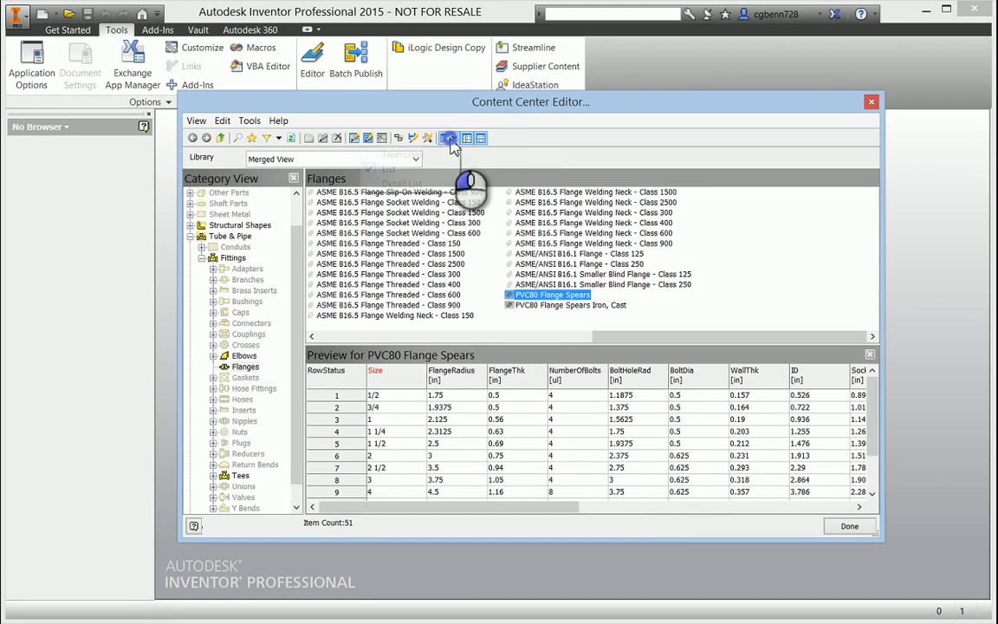
click(450, 139)
click(401, 184)
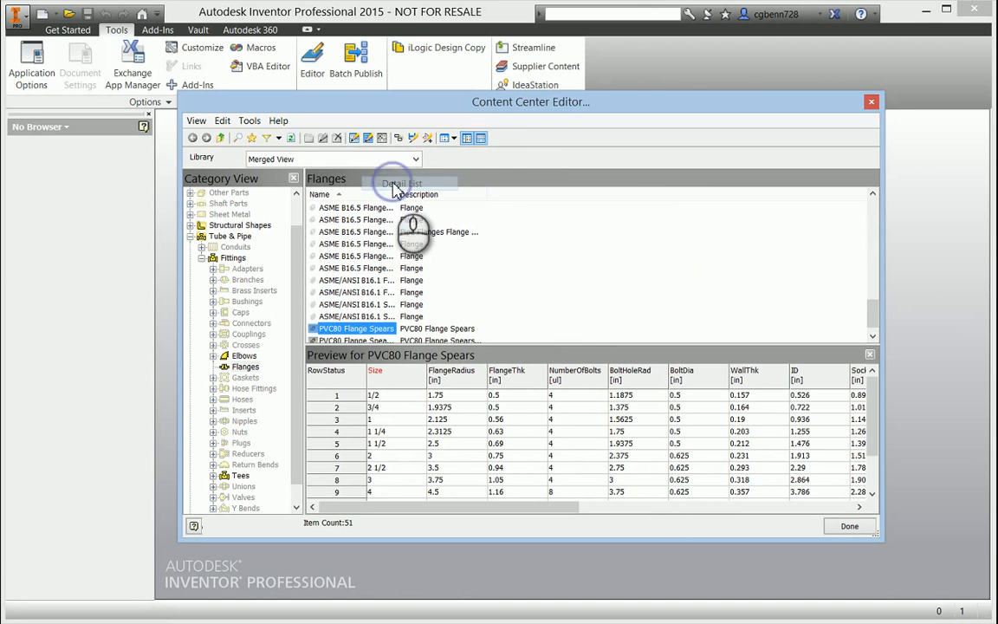
Customize the detail list columns to include Standard Organization and Date Modified.
right_click(462, 196)
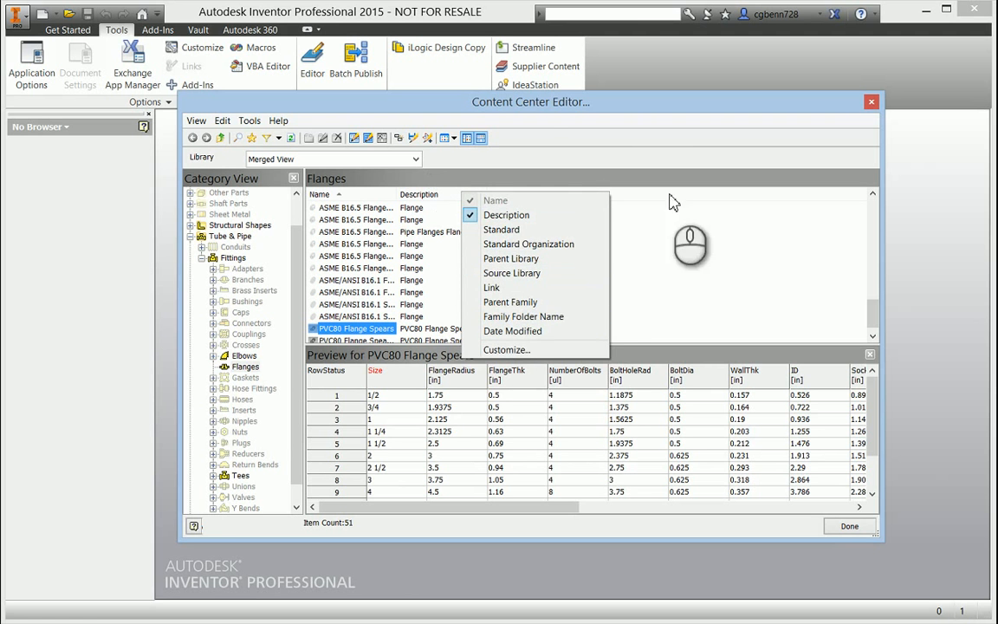
click(507, 349)
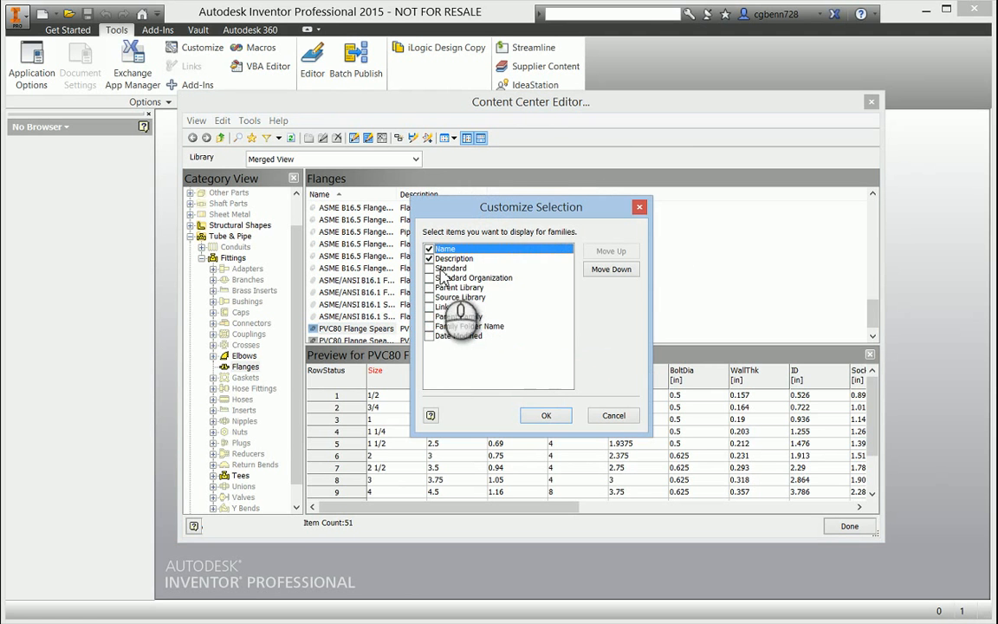
click(433, 335)
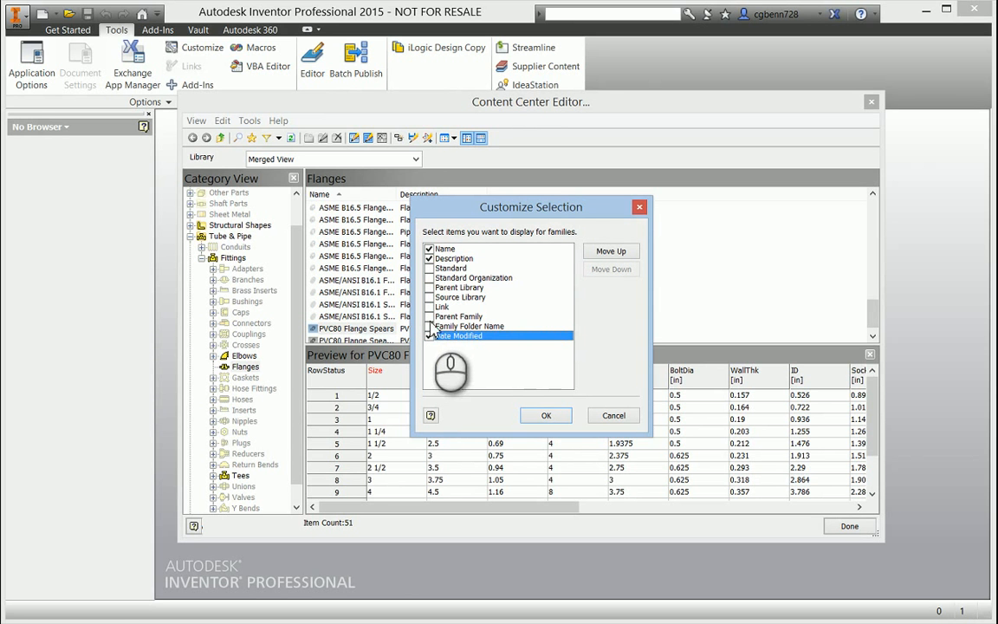
click(429, 278)
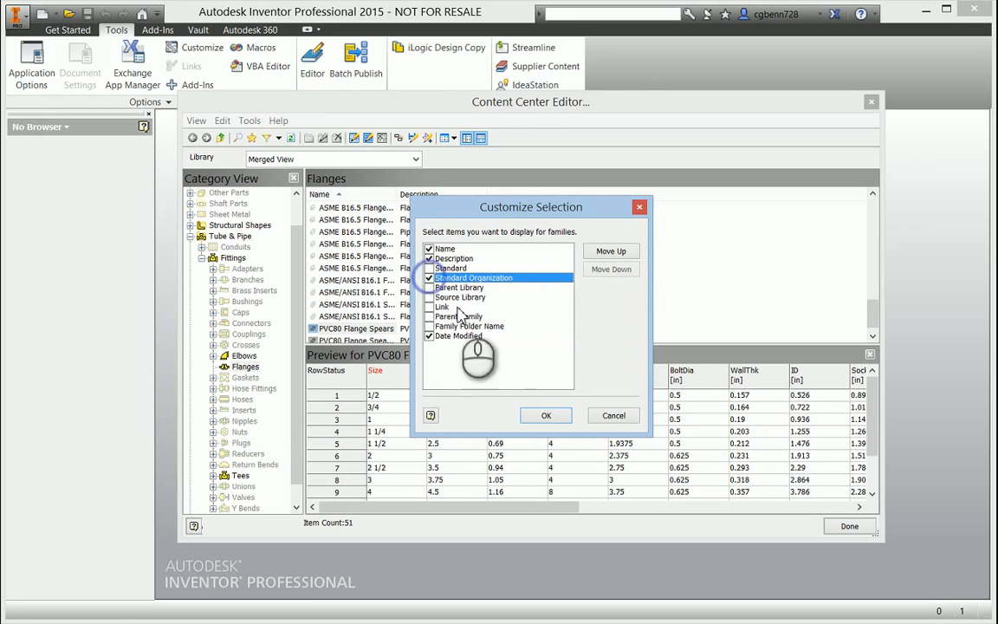
click(546, 417)
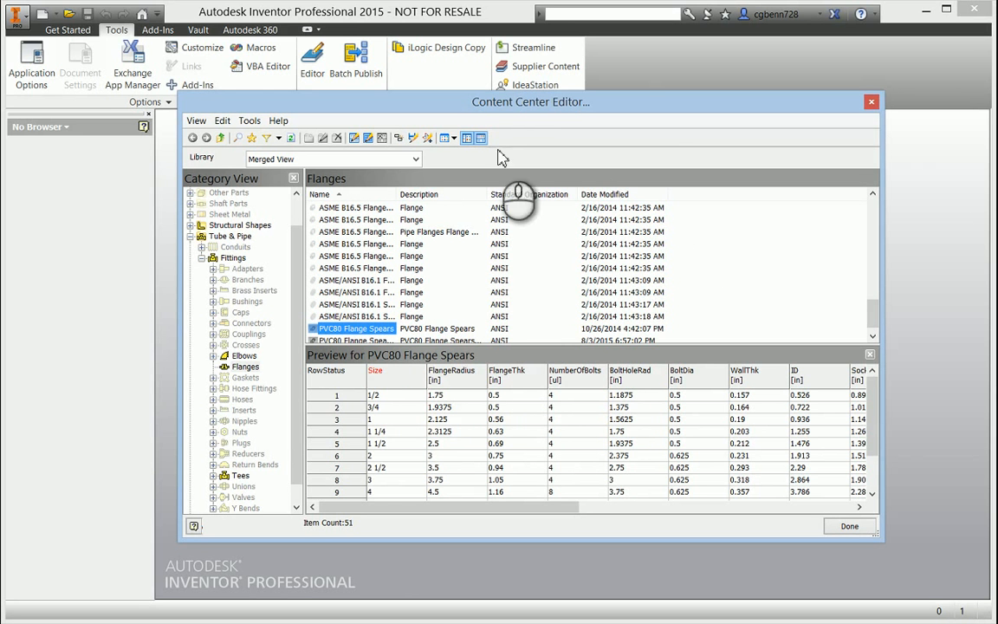
Hide and restore the Category View, and set the family display back to Thumbnail.
click(468, 140)
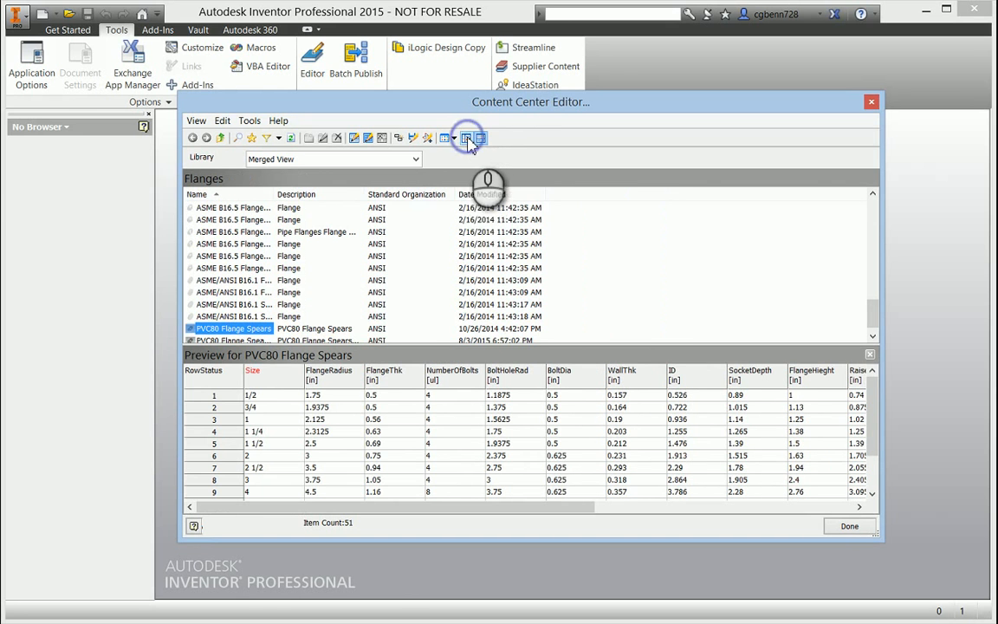
click(467, 141)
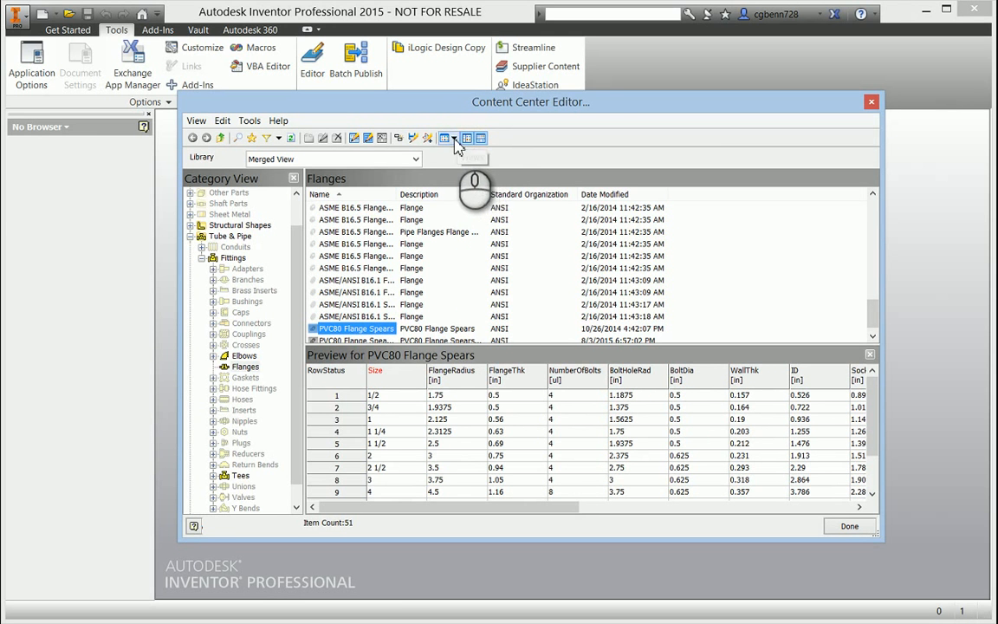
click(454, 141)
click(414, 144)
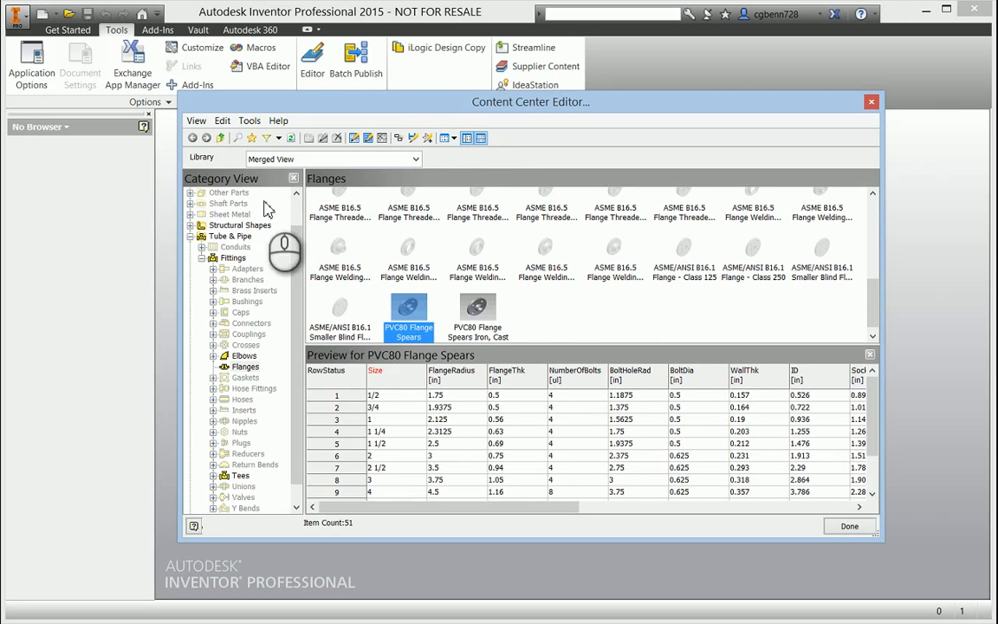
Hide and restore the category tree twice, demonstrating both ways of closing it.
click(468, 144)
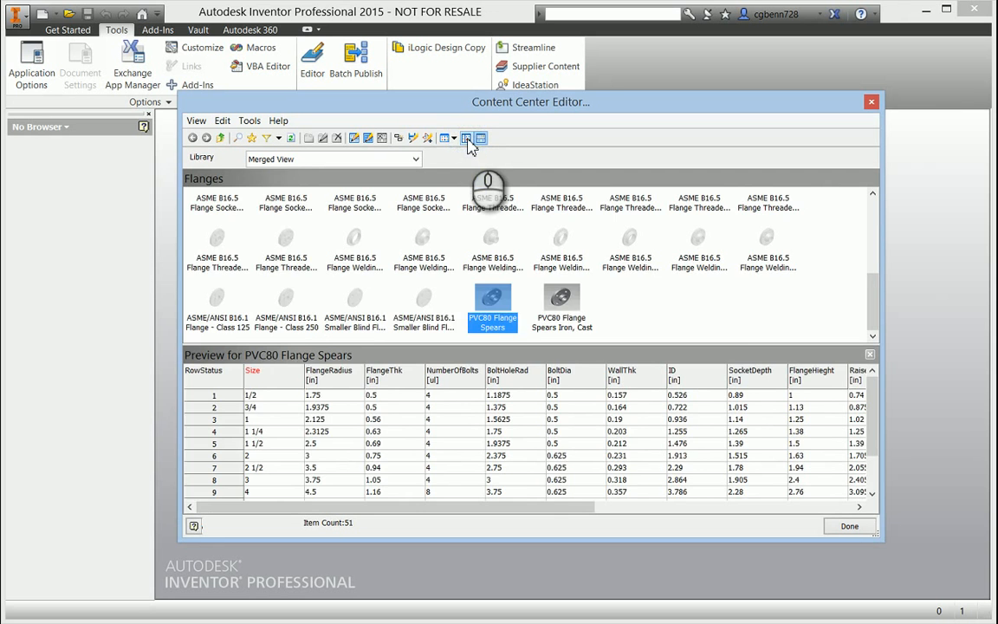
click(468, 141)
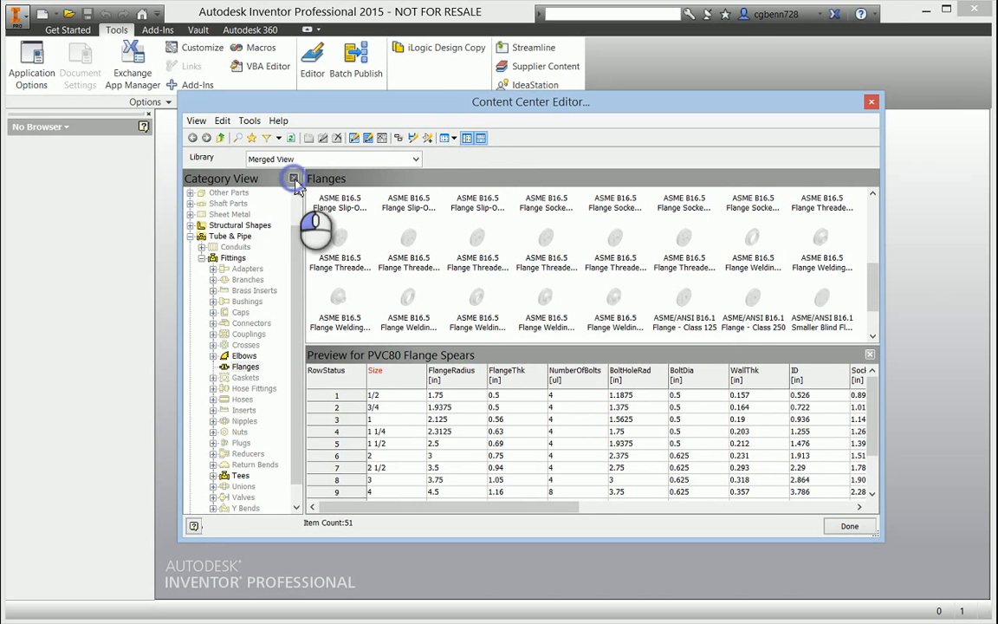
click(294, 179)
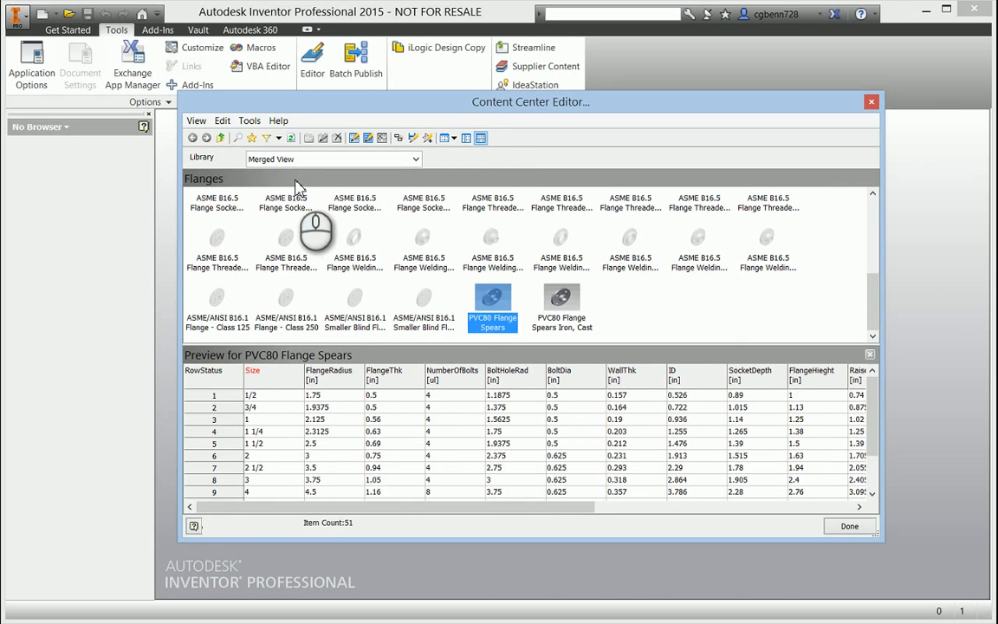
click(468, 140)
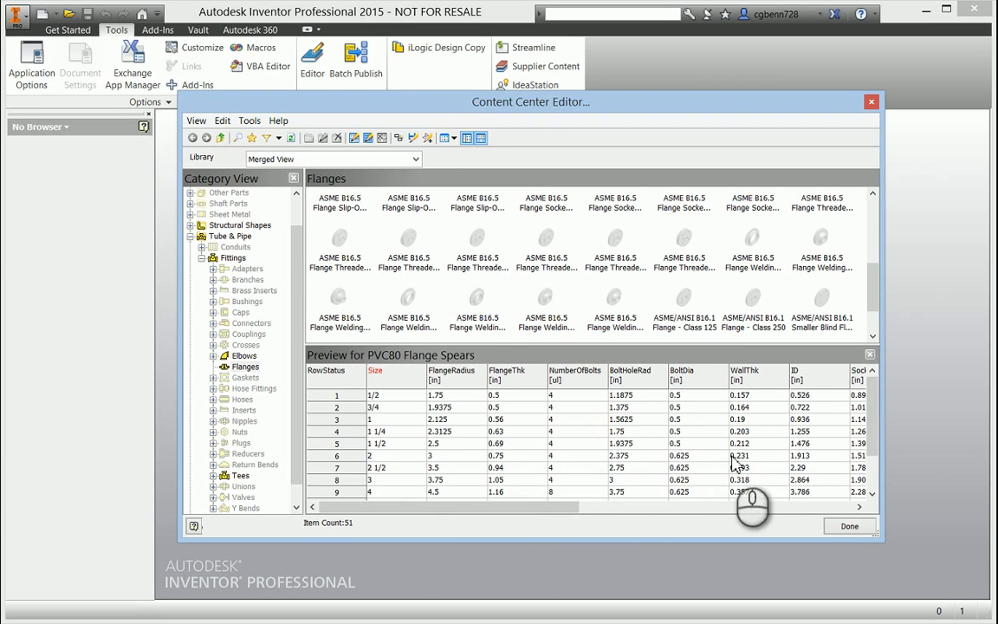
Hide and restore the family table preview twice, demonstrating both ways of closing it.
click(482, 140)
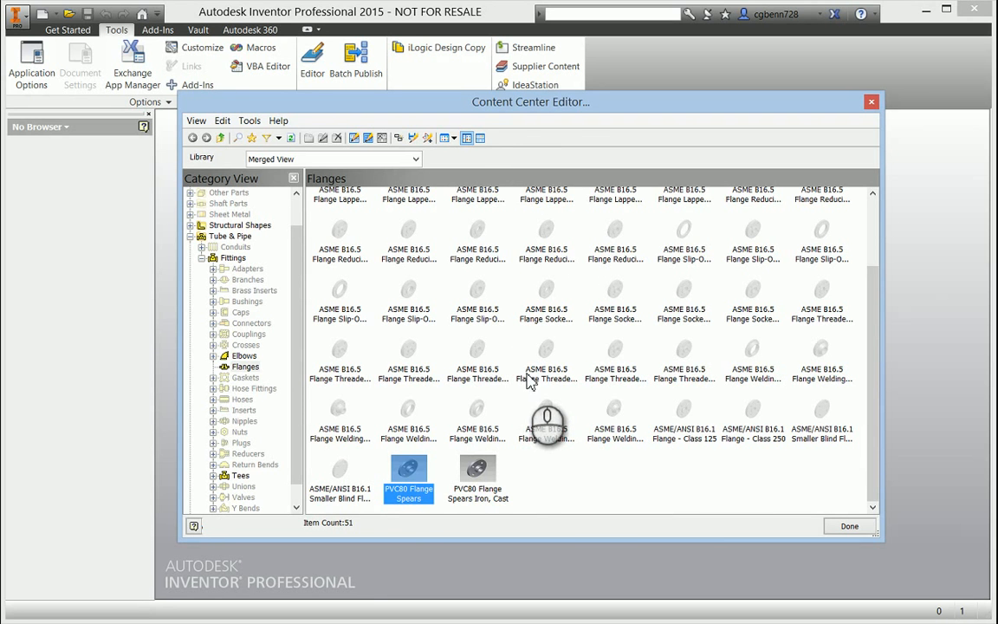
click(481, 138)
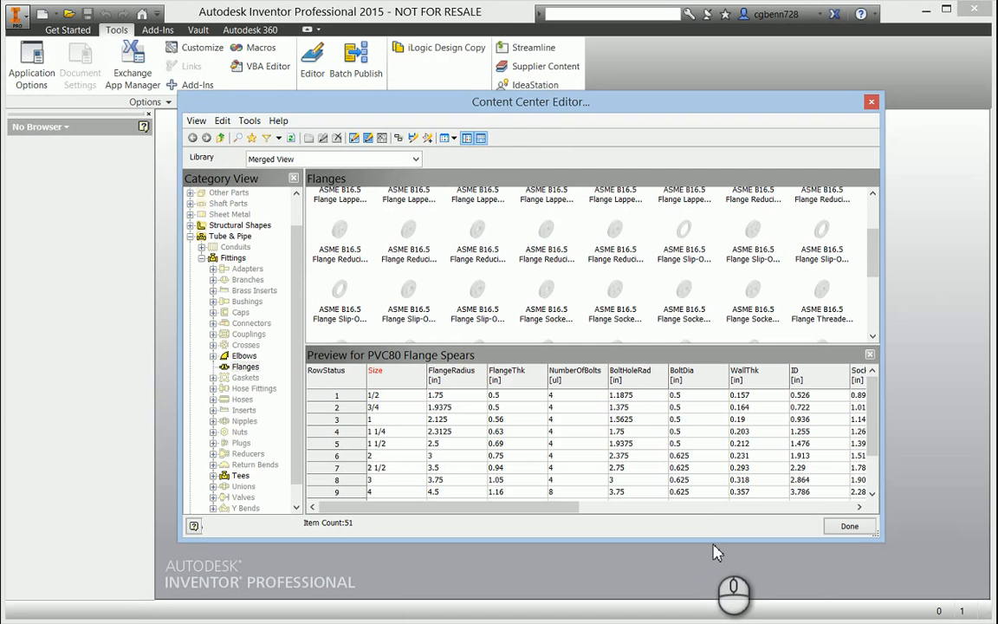
click(871, 355)
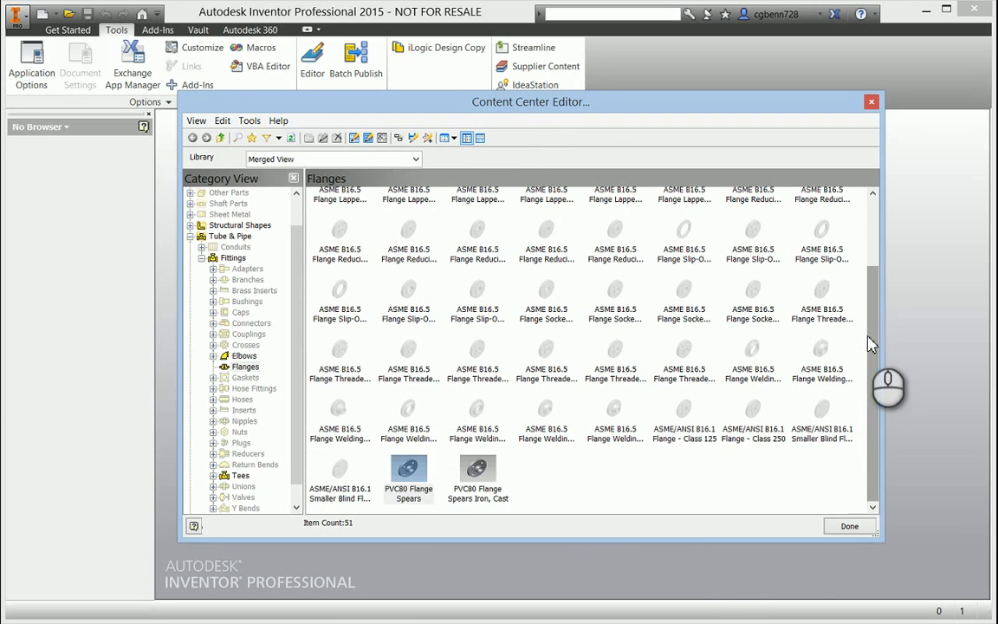
click(481, 139)
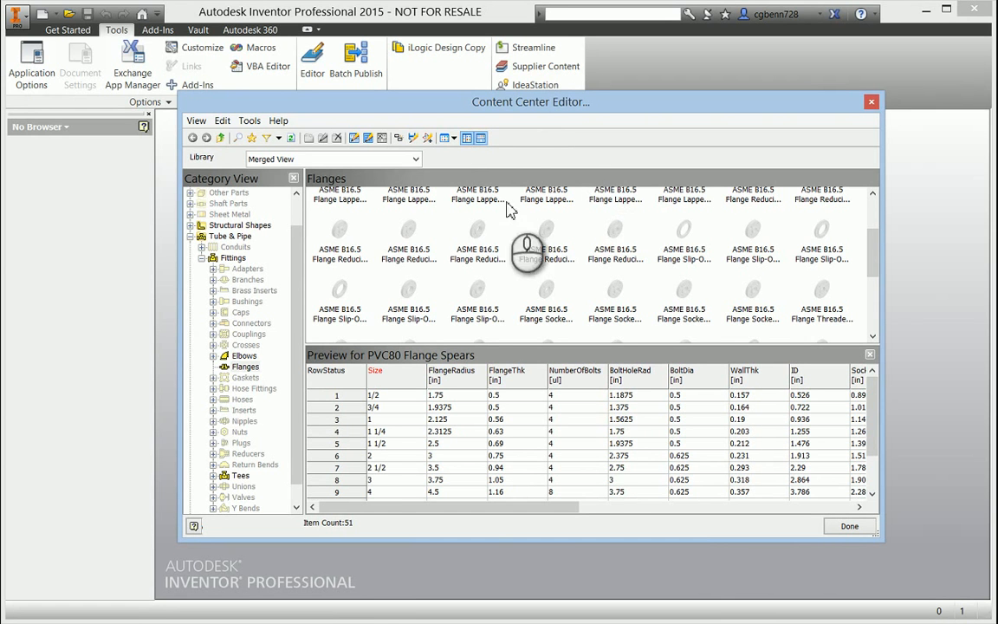
Review the available libraries, switch the library to Inventor ANSI, and filter the content by the ANSI standard.
click(420, 161)
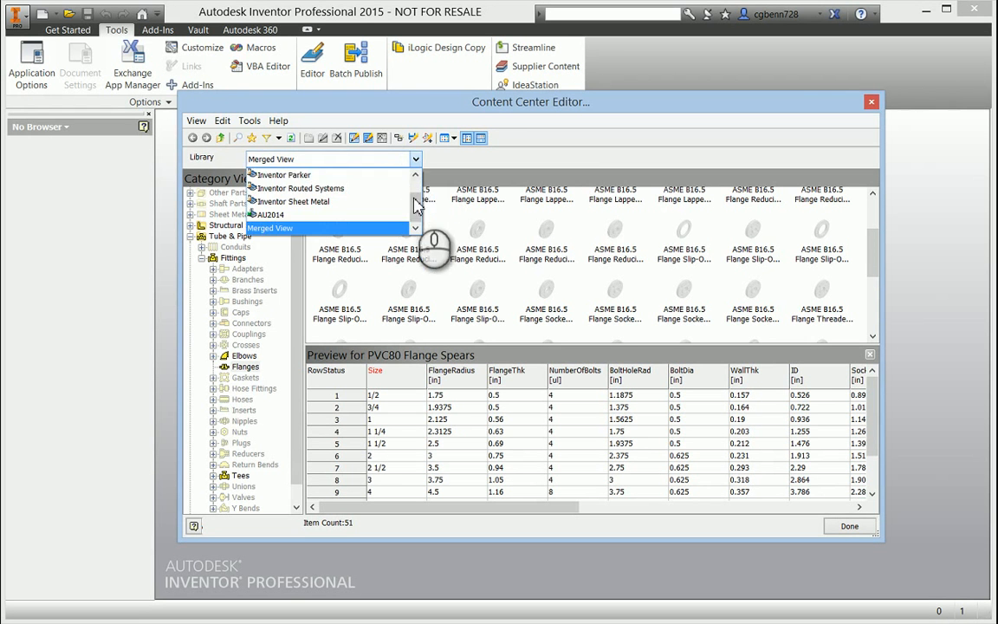
drag(415, 203, 423, 185)
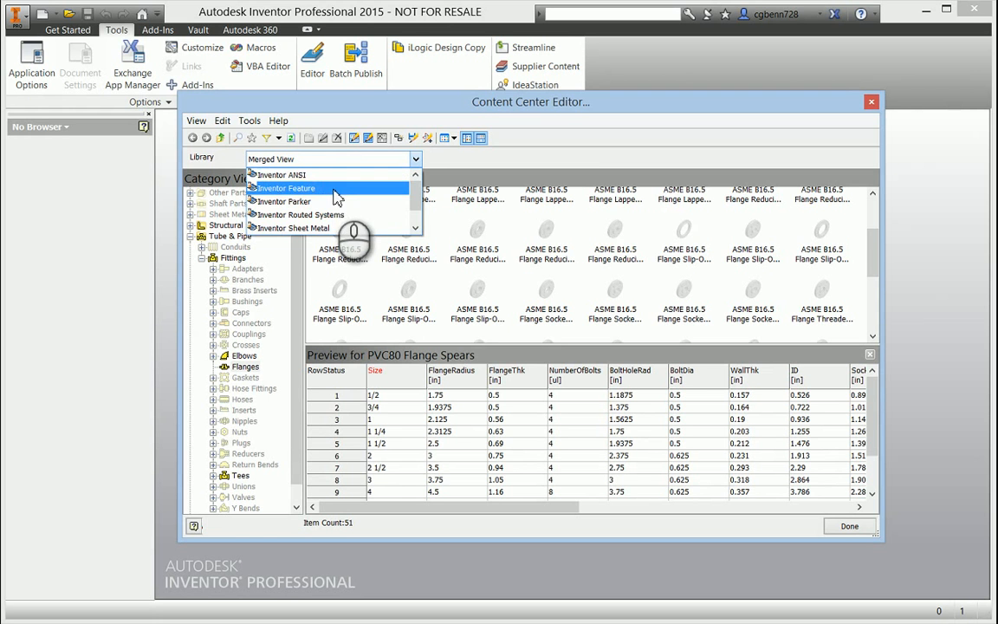
click(416, 228)
click(416, 228)
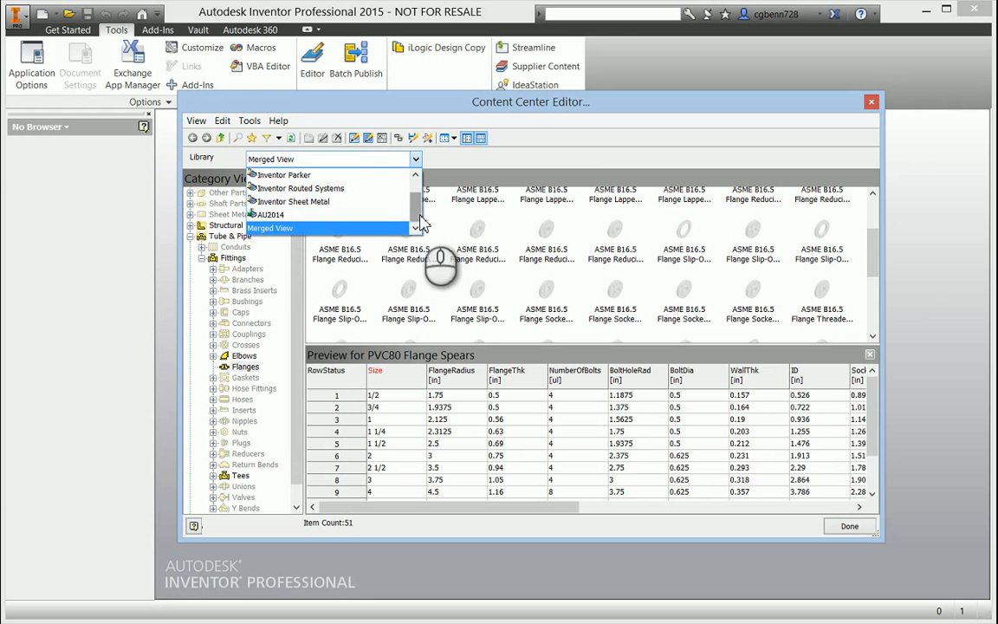
drag(416, 208, 421, 180)
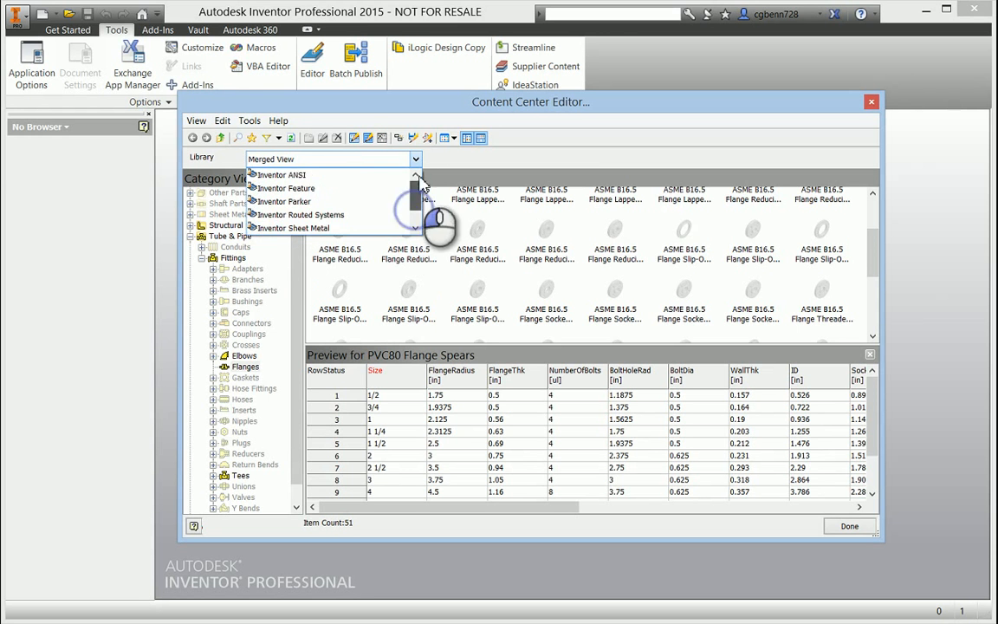
click(304, 177)
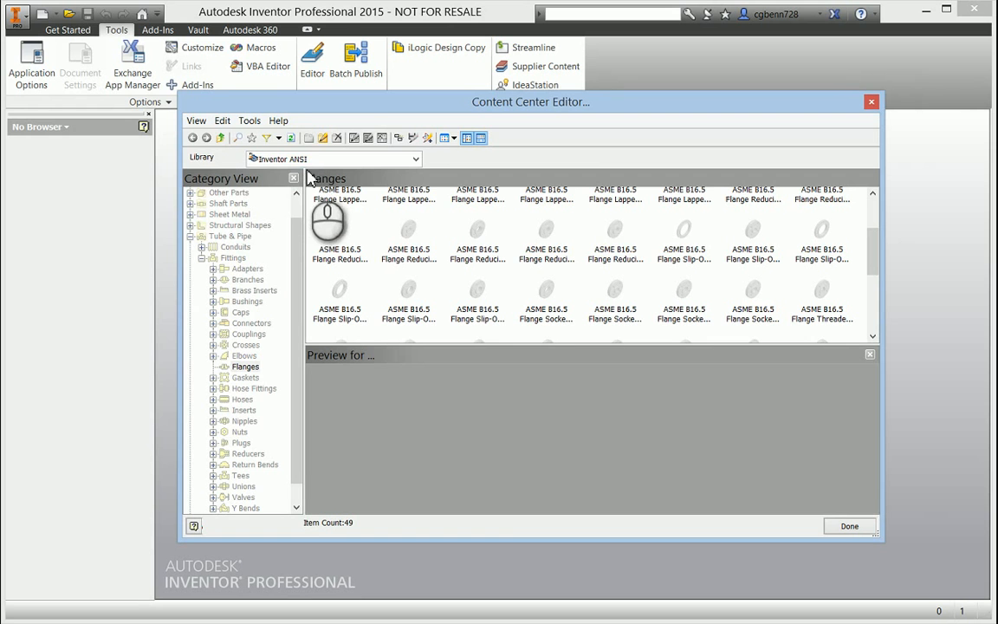
click(278, 137)
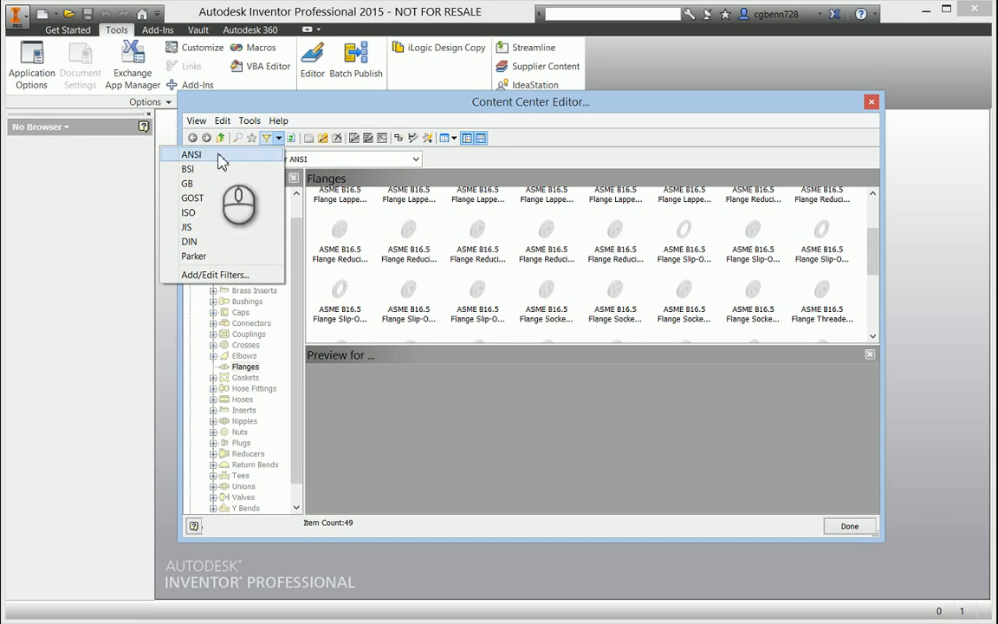
click(189, 156)
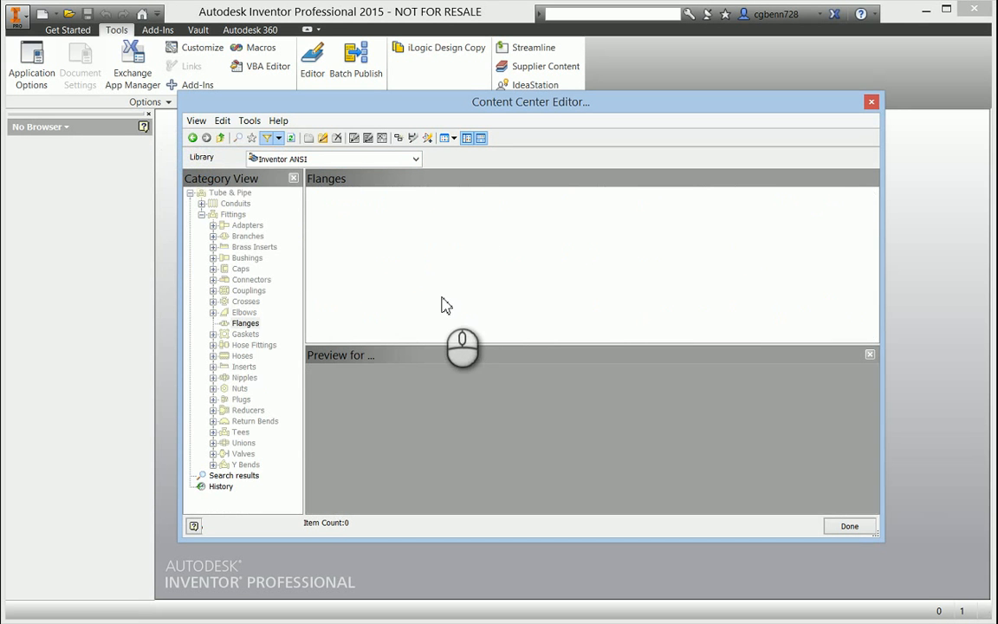
Switch the displayed library to AU2014 with the ANSI filter still applied.
click(415, 160)
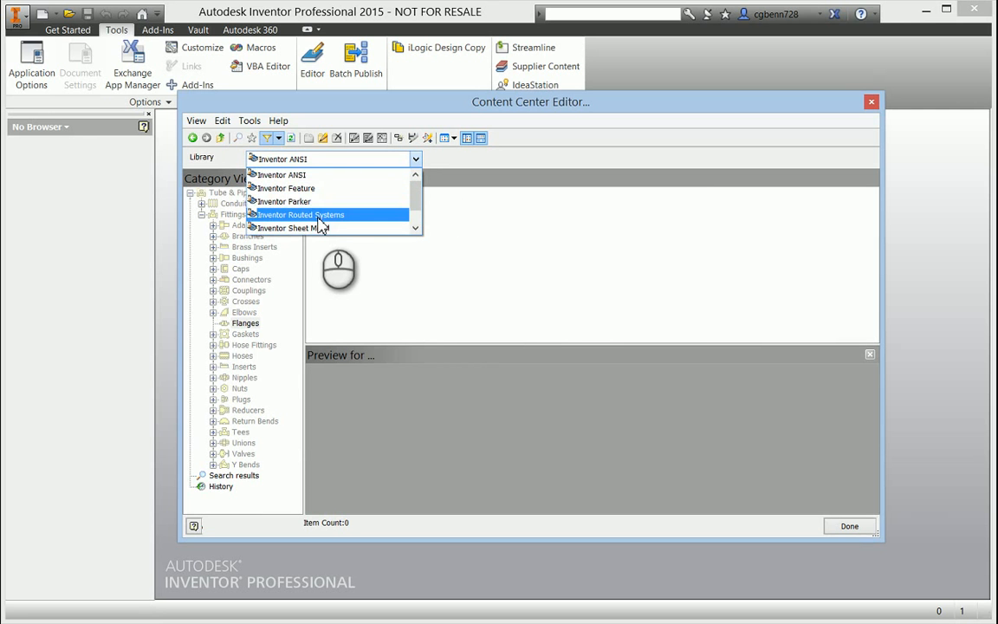
scroll(321, 217, down, 1)
click(276, 215)
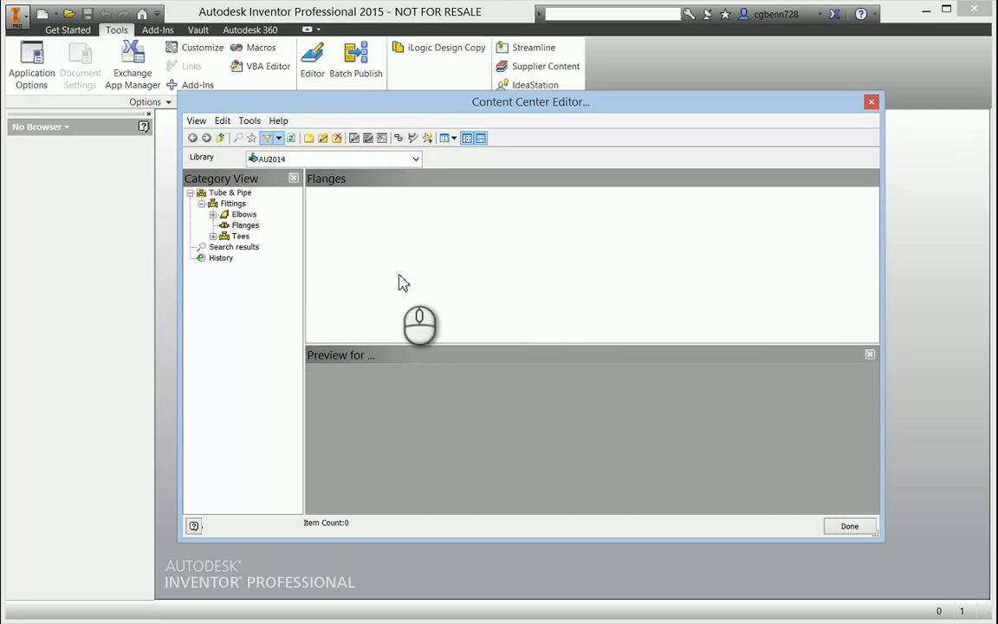
Return the library display to Merged View and turn off the ANSI filter.
click(416, 159)
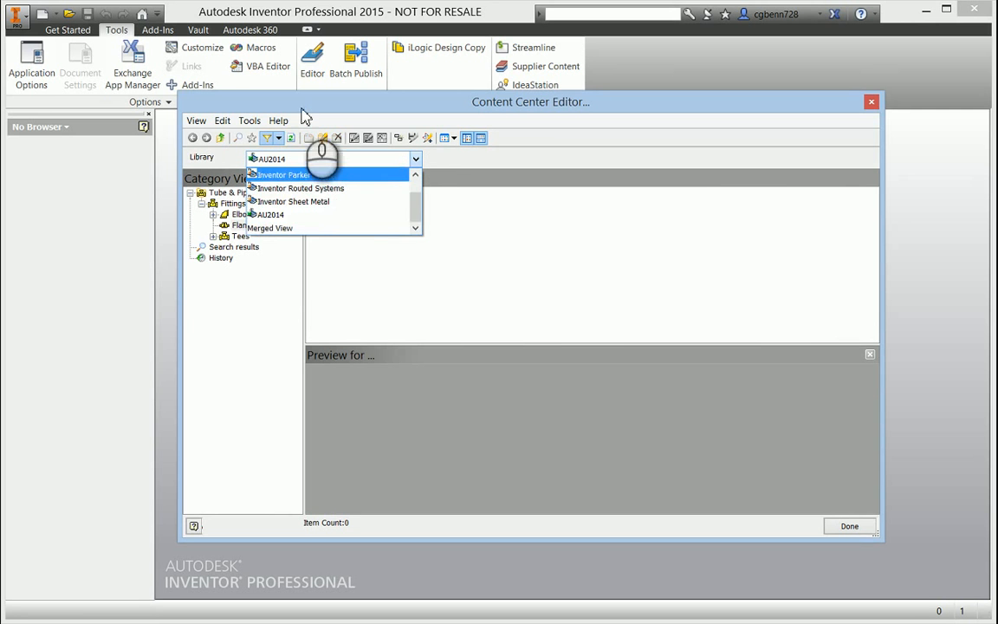
click(280, 229)
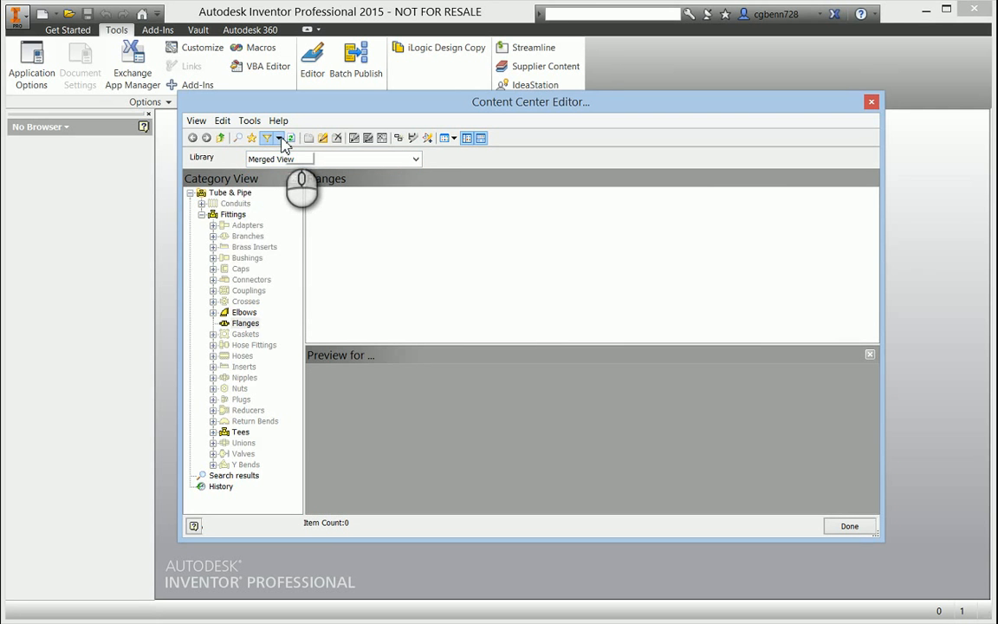
click(279, 139)
click(222, 156)
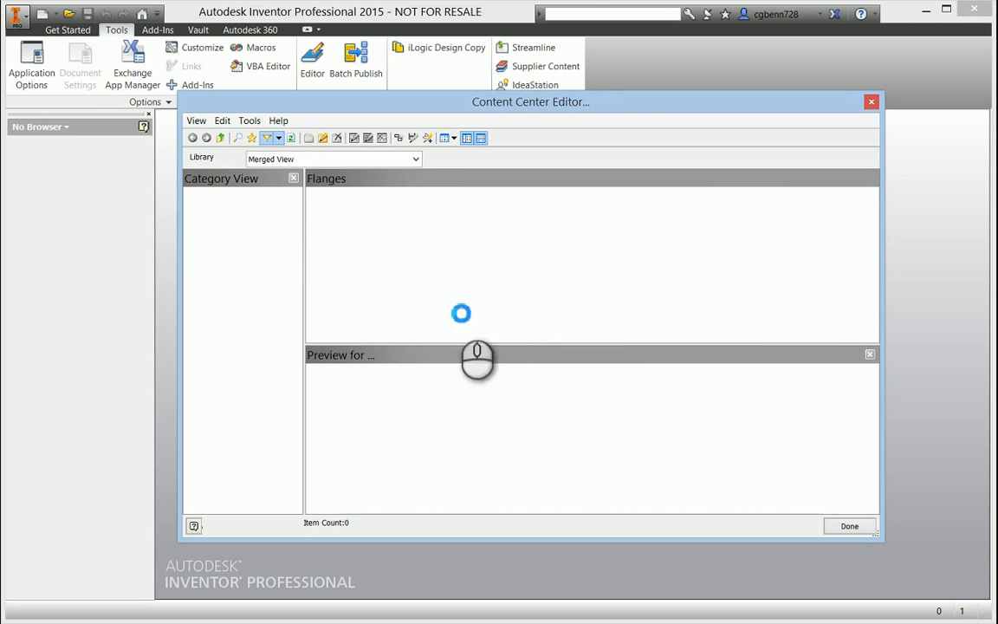